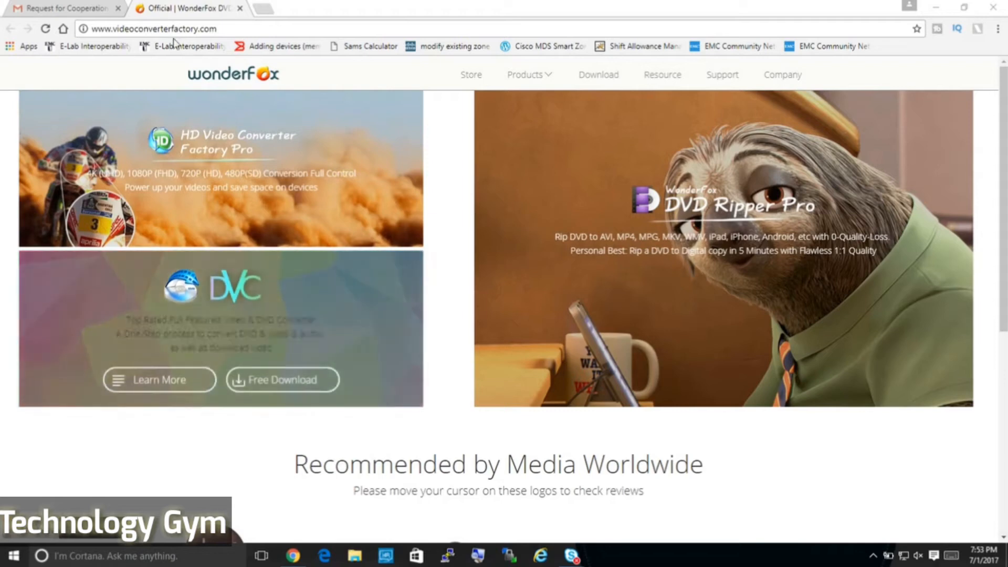
Close the unrelated first browser tab so the WonderFox page remains.
{"action": "left_click", "coordinate": [118, 8]}
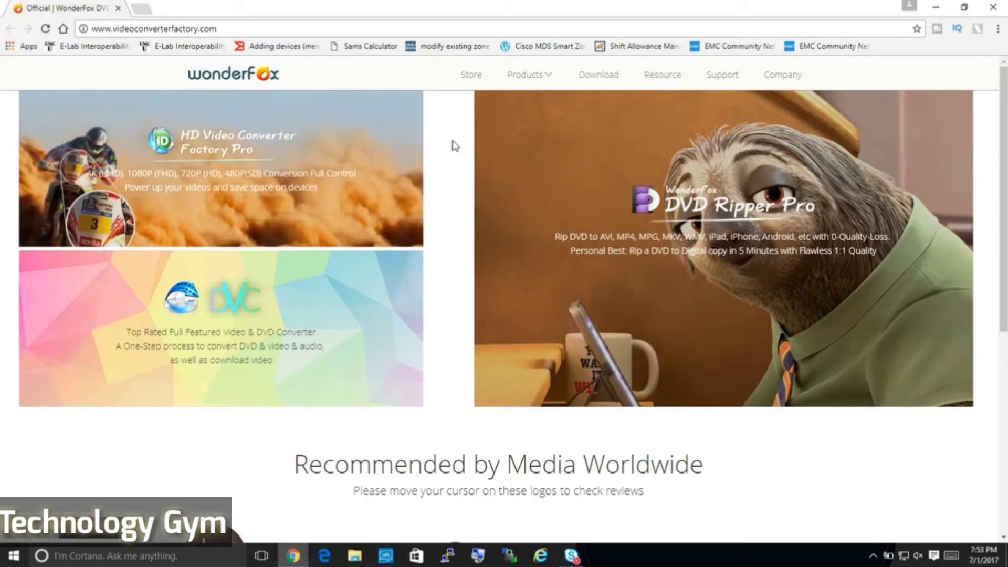
{"action": "scroll", "coordinate": [454, 146], "scroll_direction": "down", "scroll_amount": 1}
{"action": "scroll", "coordinate": [455, 145], "scroll_direction": "down", "scroll_amount": 2}
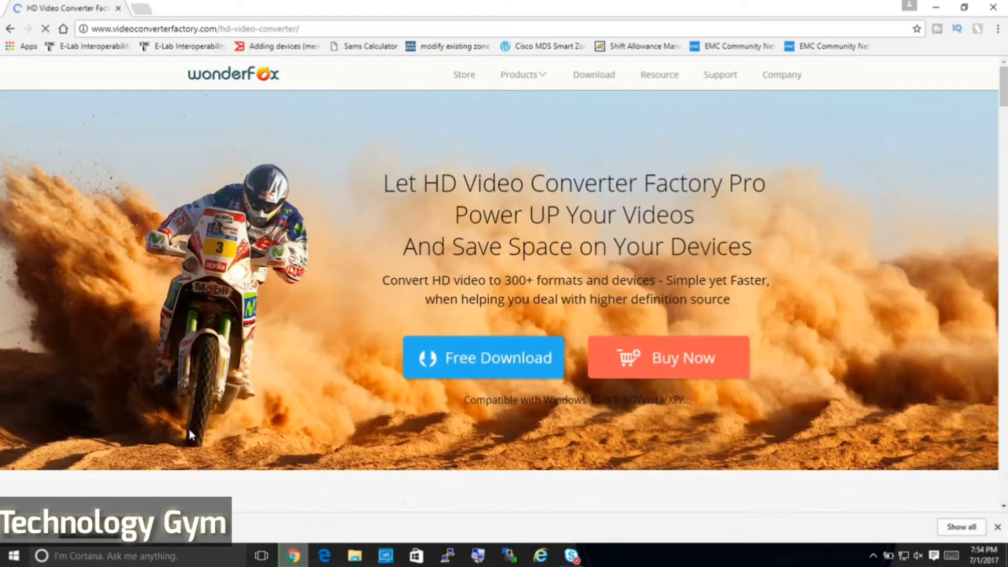
{"action": "scroll", "coordinate": [435, 414], "scroll_direction": "down", "scroll_amount": 4}
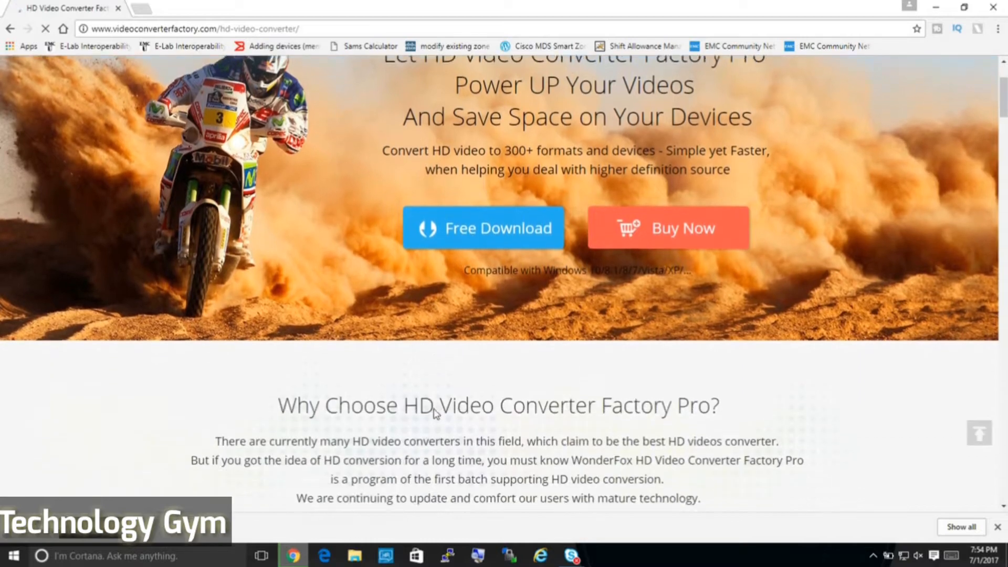
{"action": "scroll", "coordinate": [434, 413], "scroll_direction": "down", "scroll_amount": 1}
{"action": "scroll", "coordinate": [434, 413], "scroll_direction": "up", "scroll_amount": 5}
{"action": "scroll", "coordinate": [434, 413], "scroll_direction": "down", "scroll_amount": 3}
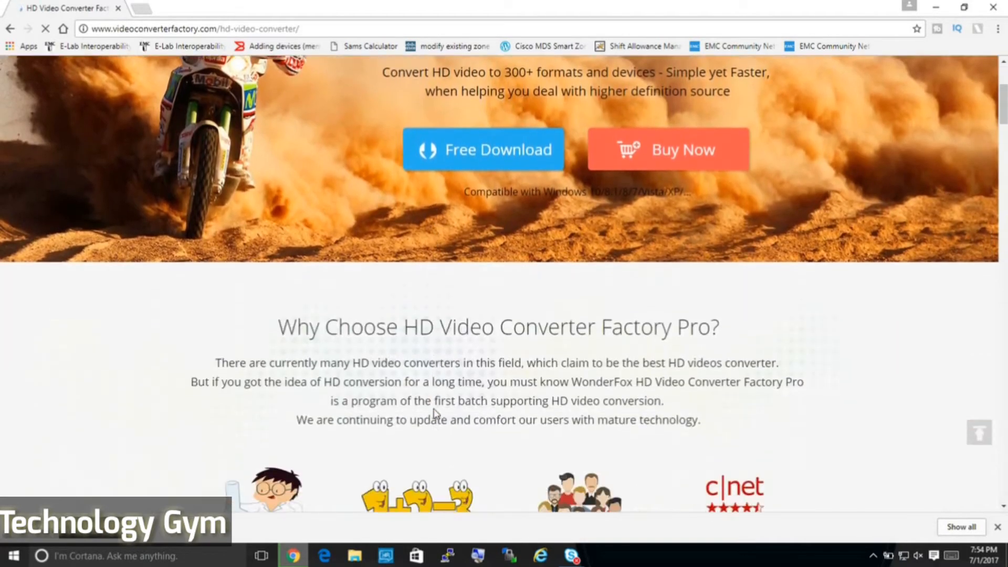
{"action": "scroll", "coordinate": [434, 414], "scroll_direction": "down", "scroll_amount": 2}
{"action": "scroll", "coordinate": [434, 413], "scroll_direction": "down", "scroll_amount": 1}
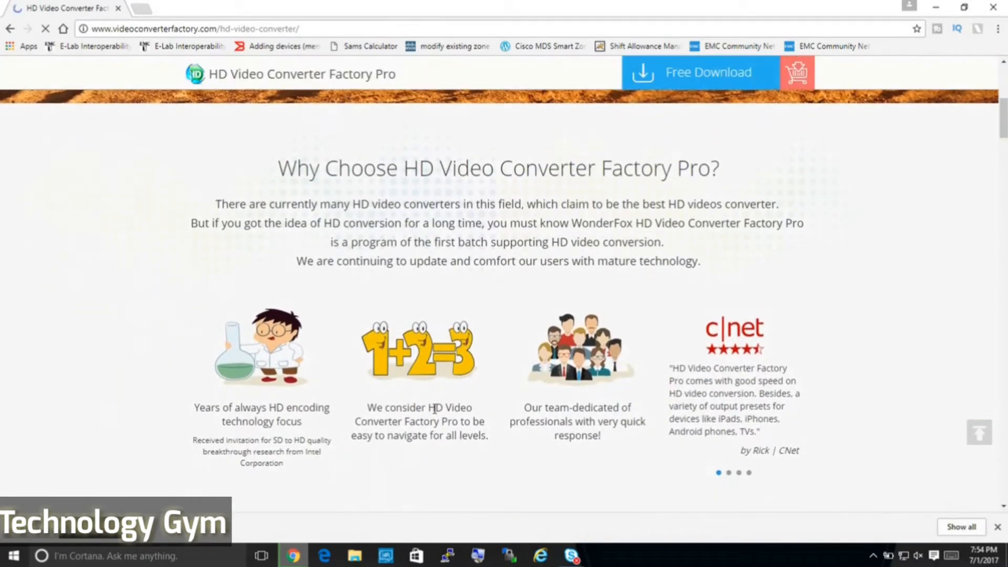
{"action": "scroll", "coordinate": [434, 414], "scroll_direction": "down", "scroll_amount": 1}
{"action": "scroll", "coordinate": [434, 413], "scroll_direction": "down", "scroll_amount": 4}
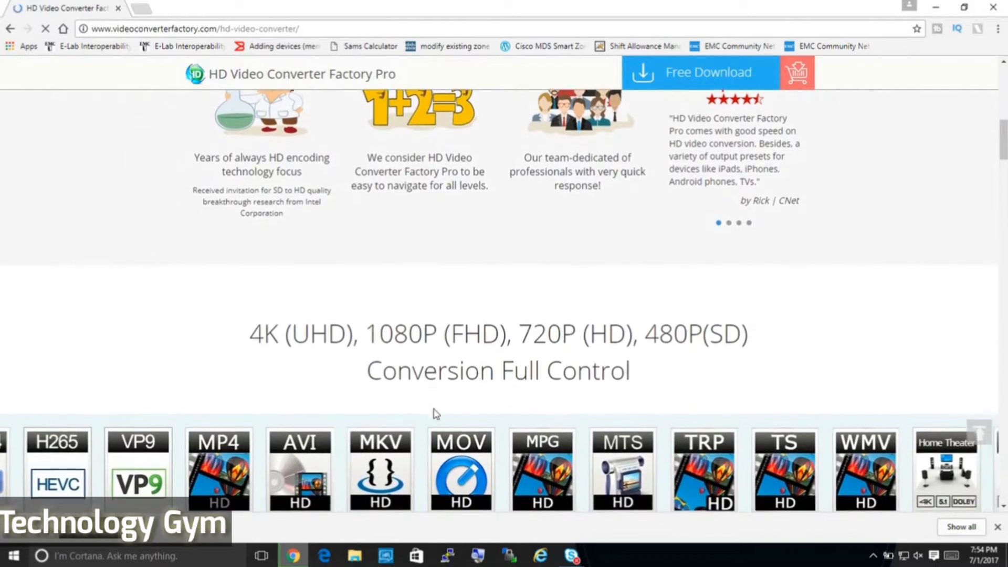
{"action": "scroll", "coordinate": [434, 414], "scroll_direction": "down", "scroll_amount": 1}
{"action": "scroll", "coordinate": [434, 413], "scroll_direction": "down", "scroll_amount": 1}
{"action": "scroll", "coordinate": [434, 413], "scroll_direction": "down", "scroll_amount": 1}
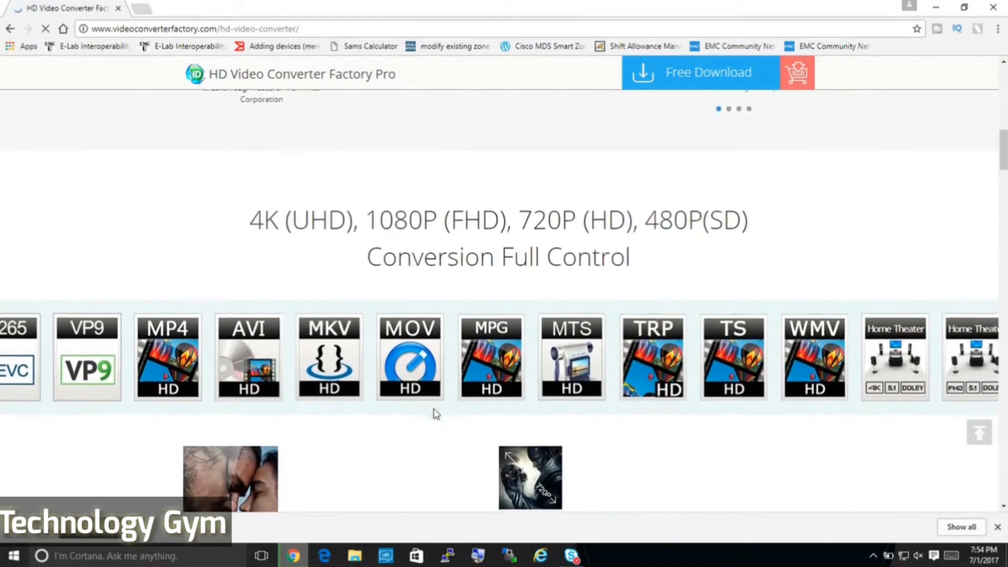
{"action": "scroll", "coordinate": [434, 414], "scroll_direction": "down", "scroll_amount": 1}
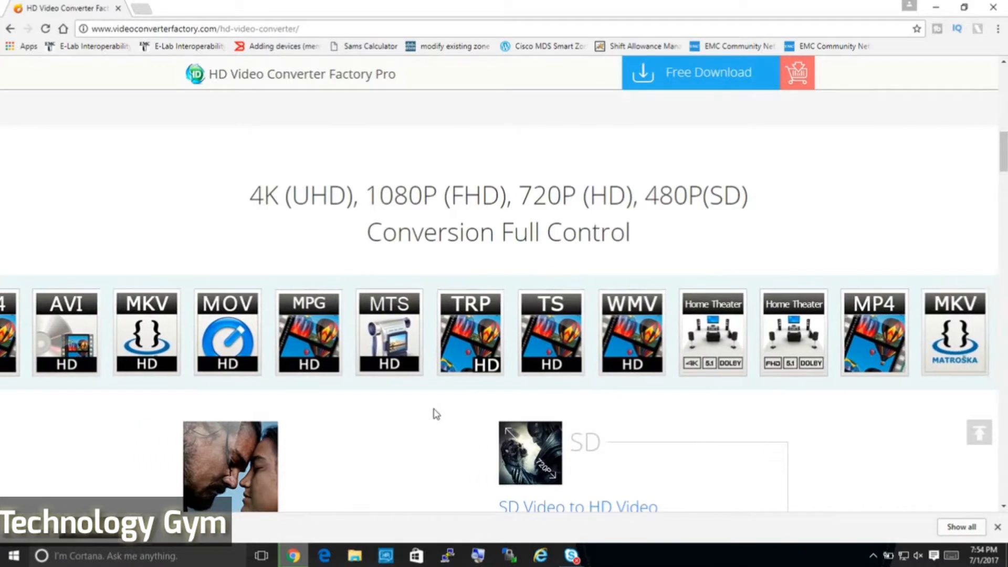
{"action": "scroll", "coordinate": [436, 413], "scroll_direction": "down", "scroll_amount": 2}
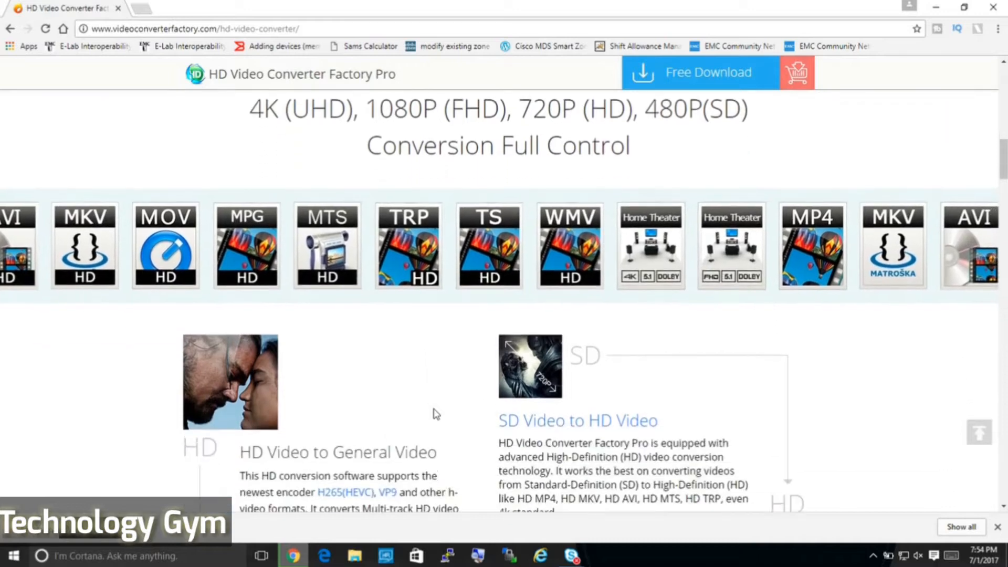
{"action": "scroll", "coordinate": [436, 414], "scroll_direction": "down", "scroll_amount": 2}
{"action": "scroll", "coordinate": [435, 413], "scroll_direction": "down", "scroll_amount": 2}
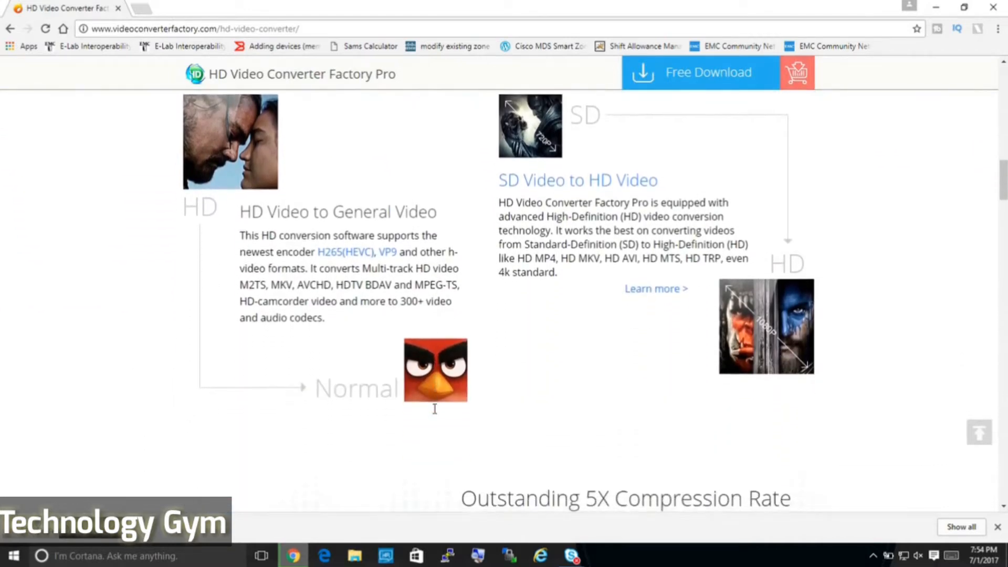
{"action": "scroll", "coordinate": [435, 414], "scroll_direction": "down", "scroll_amount": 2}
{"action": "scroll", "coordinate": [436, 414], "scroll_direction": "down", "scroll_amount": 2}
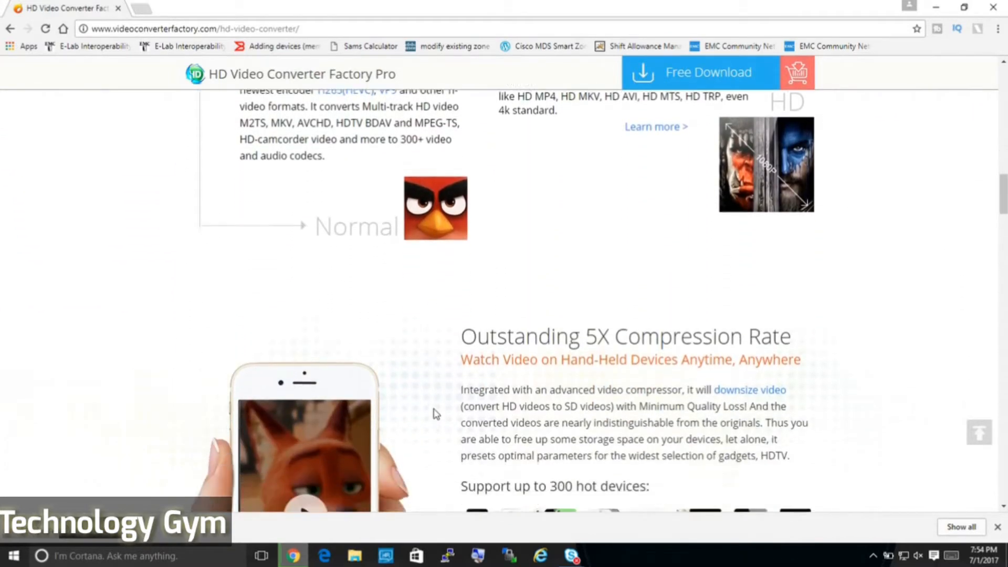
{"action": "scroll", "coordinate": [436, 413], "scroll_direction": "down", "scroll_amount": 2}
{"action": "scroll", "coordinate": [435, 414], "scroll_direction": "down", "scroll_amount": 1}
{"action": "scroll", "coordinate": [435, 414], "scroll_direction": "down", "scroll_amount": 2}
{"action": "scroll", "coordinate": [436, 414], "scroll_direction": "down", "scroll_amount": 2}
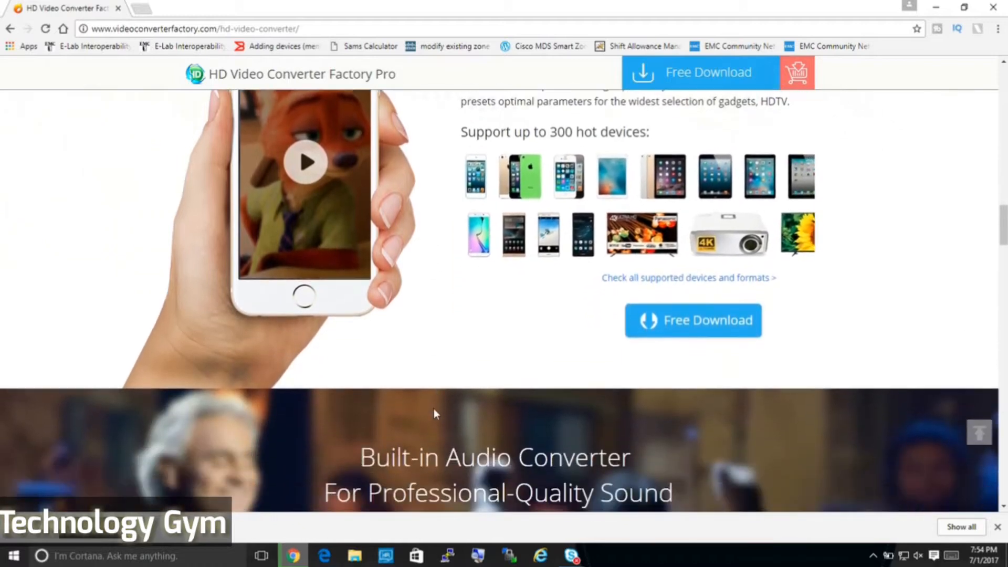
{"action": "scroll", "coordinate": [436, 414], "scroll_direction": "down", "scroll_amount": 2}
{"action": "scroll", "coordinate": [435, 413], "scroll_direction": "down", "scroll_amount": 2}
{"action": "scroll", "coordinate": [435, 414], "scroll_direction": "down", "scroll_amount": 2}
{"action": "scroll", "coordinate": [435, 414], "scroll_direction": "down", "scroll_amount": 2}
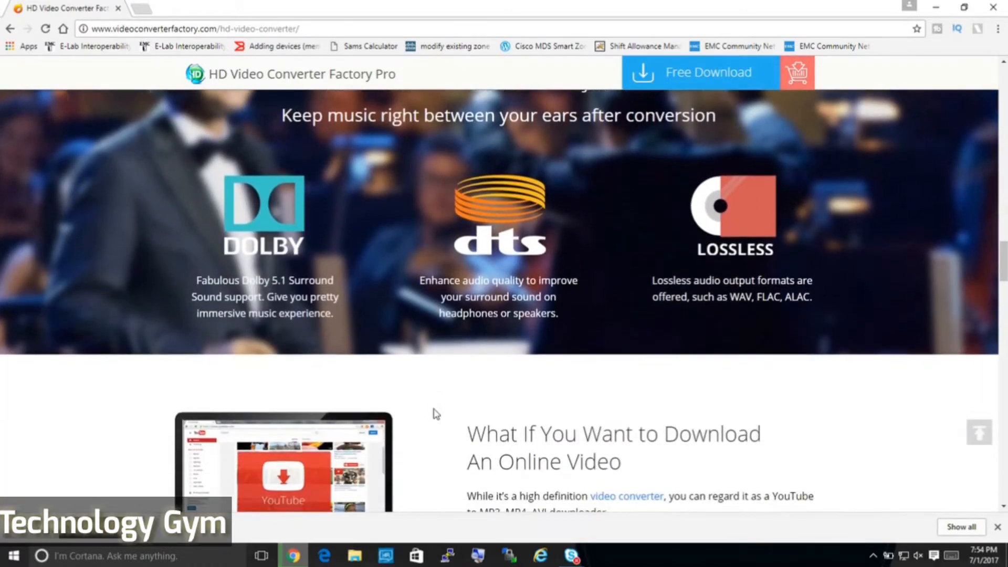
{"action": "scroll", "coordinate": [435, 413], "scroll_direction": "down", "scroll_amount": 2}
{"action": "scroll", "coordinate": [435, 414], "scroll_direction": "down", "scroll_amount": 1}
{"action": "scroll", "coordinate": [436, 413], "scroll_direction": "down", "scroll_amount": 2}
{"action": "scroll", "coordinate": [435, 413], "scroll_direction": "down", "scroll_amount": 2}
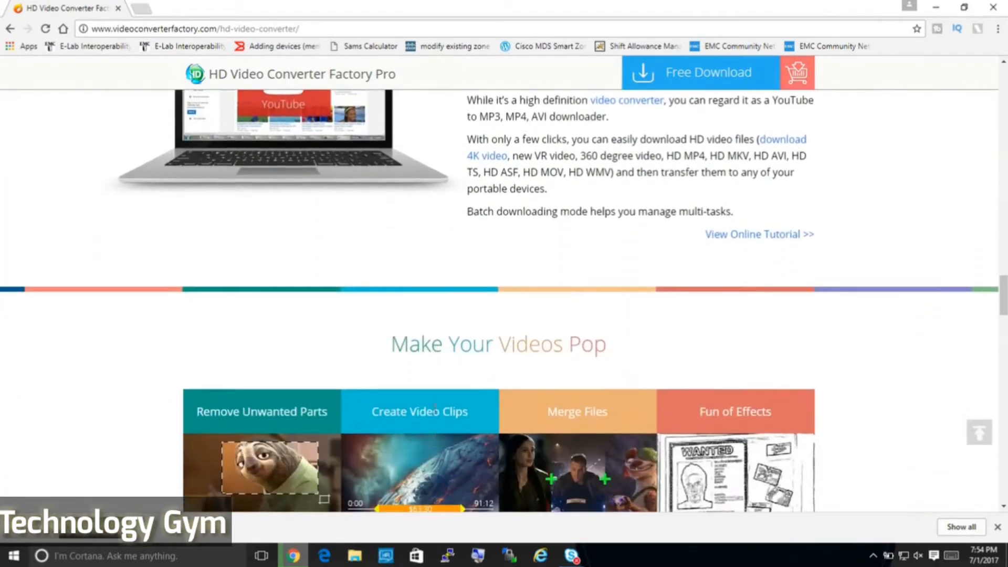
{"action": "scroll", "coordinate": [435, 414], "scroll_direction": "down", "scroll_amount": 1}
{"action": "scroll", "coordinate": [435, 413], "scroll_direction": "down", "scroll_amount": 2}
{"action": "scroll", "coordinate": [436, 414], "scroll_direction": "down", "scroll_amount": 1}
{"action": "scroll", "coordinate": [435, 413], "scroll_direction": "down", "scroll_amount": 1}
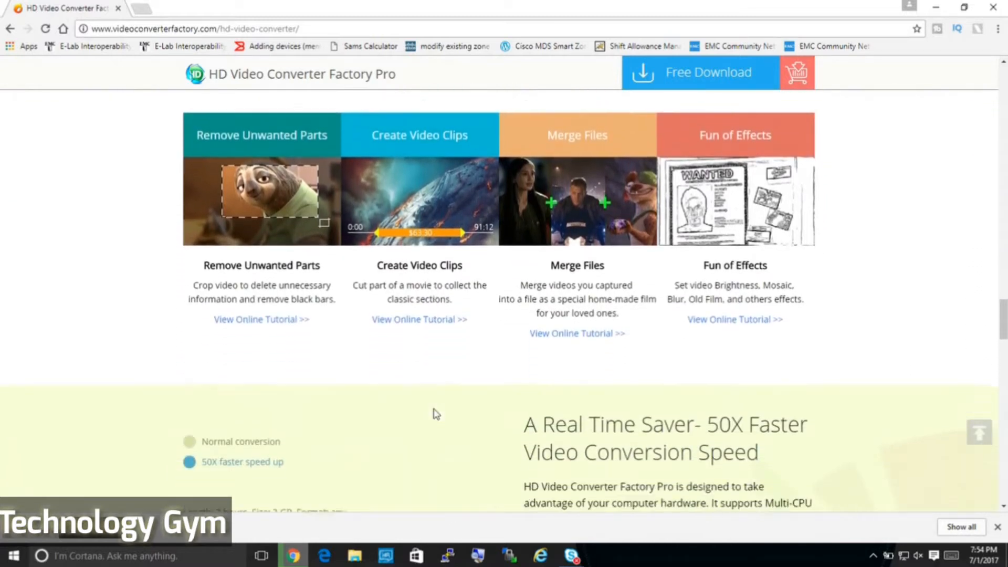
{"action": "scroll", "coordinate": [435, 413], "scroll_direction": "down", "scroll_amount": 2}
{"action": "scroll", "coordinate": [436, 414], "scroll_direction": "down", "scroll_amount": 1}
{"action": "scroll", "coordinate": [436, 414], "scroll_direction": "down", "scroll_amount": 2}
{"action": "scroll", "coordinate": [435, 413], "scroll_direction": "down", "scroll_amount": 1}
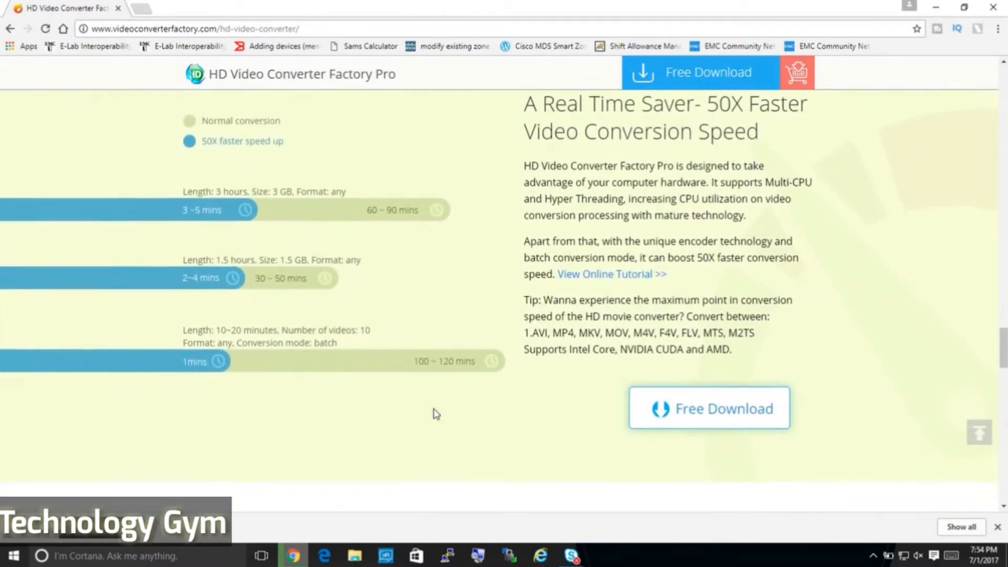
{"action": "scroll", "coordinate": [436, 413], "scroll_direction": "down", "scroll_amount": 2}
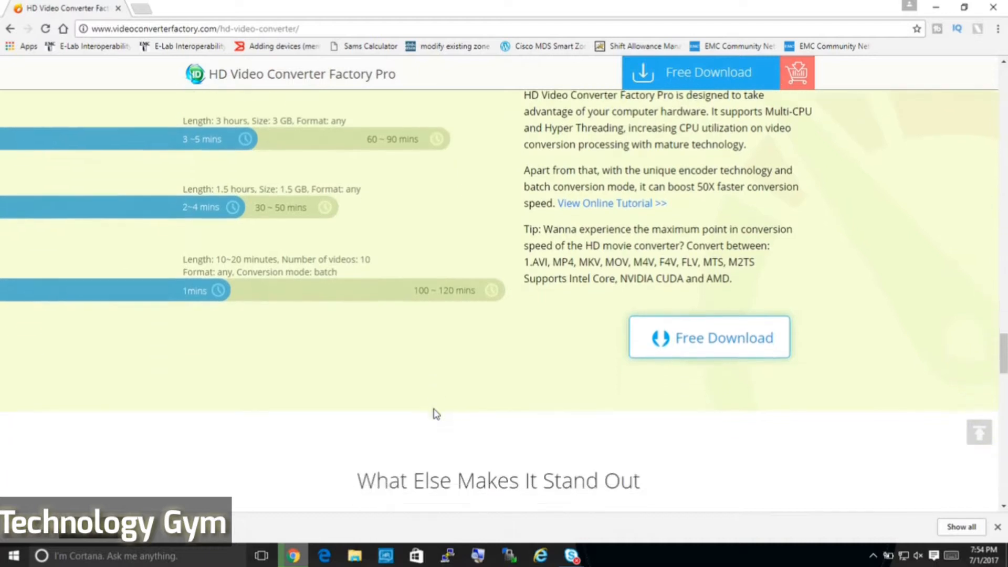
{"action": "scroll", "coordinate": [436, 413], "scroll_direction": "down", "scroll_amount": 2}
{"action": "scroll", "coordinate": [436, 414], "scroll_direction": "down", "scroll_amount": 1}
{"action": "scroll", "coordinate": [436, 414], "scroll_direction": "down", "scroll_amount": 1}
{"action": "scroll", "coordinate": [436, 409], "scroll_direction": "down", "scroll_amount": 1}
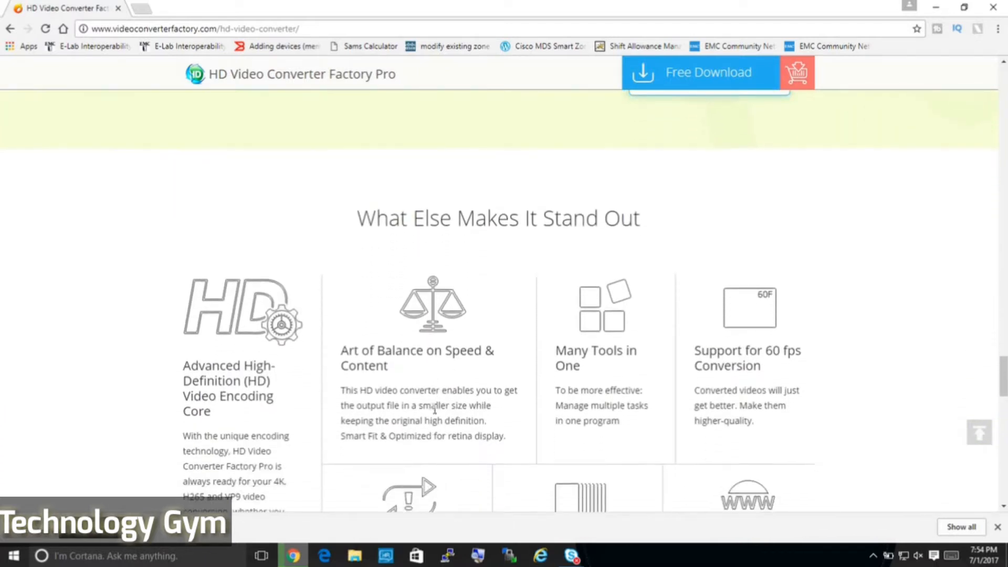
{"action": "scroll", "coordinate": [436, 410], "scroll_direction": "down", "scroll_amount": 1}
{"action": "scroll", "coordinate": [435, 409], "scroll_direction": "down", "scroll_amount": 1}
{"action": "scroll", "coordinate": [436, 410], "scroll_direction": "down", "scroll_amount": 1}
{"action": "scroll", "coordinate": [436, 413], "scroll_direction": "down", "scroll_amount": 1}
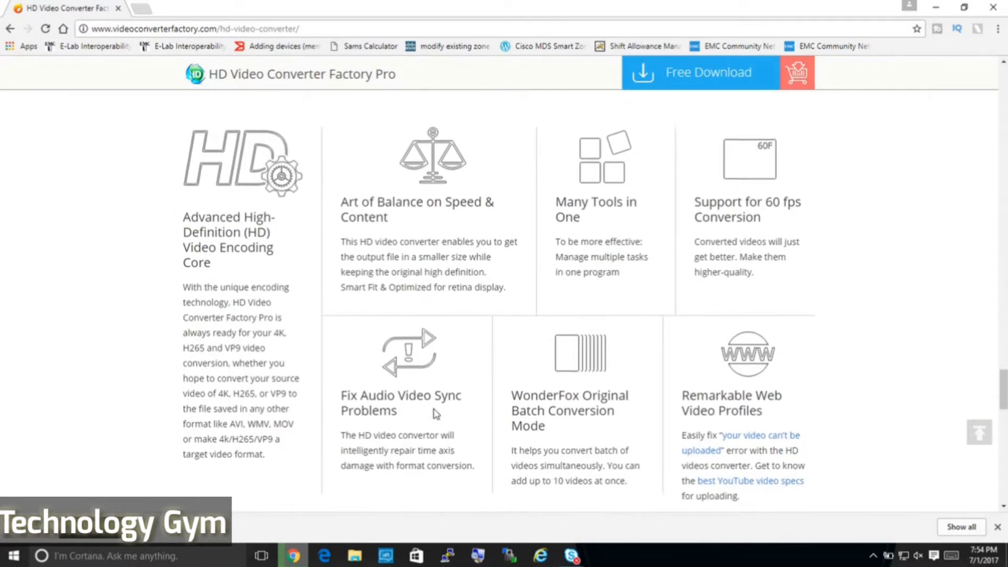
{"action": "scroll", "coordinate": [435, 413], "scroll_direction": "down", "scroll_amount": 1}
{"action": "scroll", "coordinate": [436, 414], "scroll_direction": "down", "scroll_amount": 1}
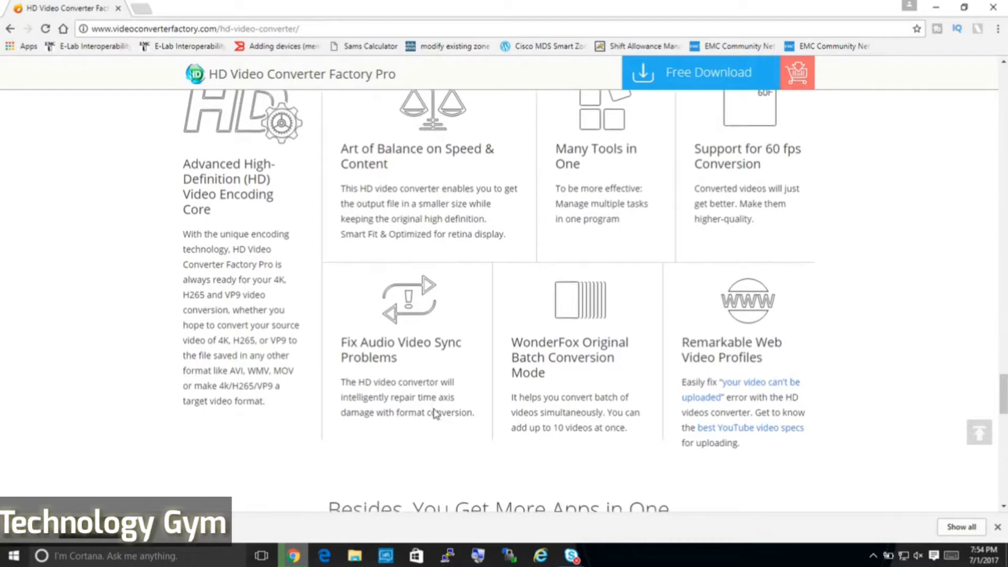
{"action": "scroll", "coordinate": [435, 414], "scroll_direction": "down", "scroll_amount": 1}
{"action": "scroll", "coordinate": [436, 413], "scroll_direction": "down", "scroll_amount": 1}
{"action": "scroll", "coordinate": [436, 414], "scroll_direction": "down", "scroll_amount": 1}
{"action": "scroll", "coordinate": [435, 408], "scroll_direction": "down", "scroll_amount": 1}
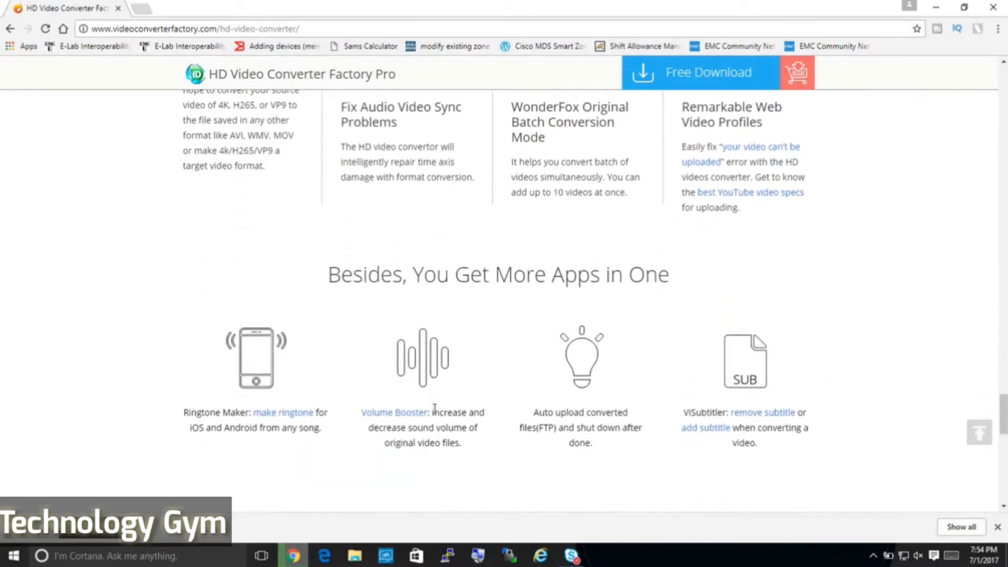
{"action": "scroll", "coordinate": [435, 408], "scroll_direction": "down", "scroll_amount": 1}
{"action": "scroll", "coordinate": [436, 409], "scroll_direction": "down", "scroll_amount": 1}
{"action": "scroll", "coordinate": [436, 408], "scroll_direction": "down", "scroll_amount": 1}
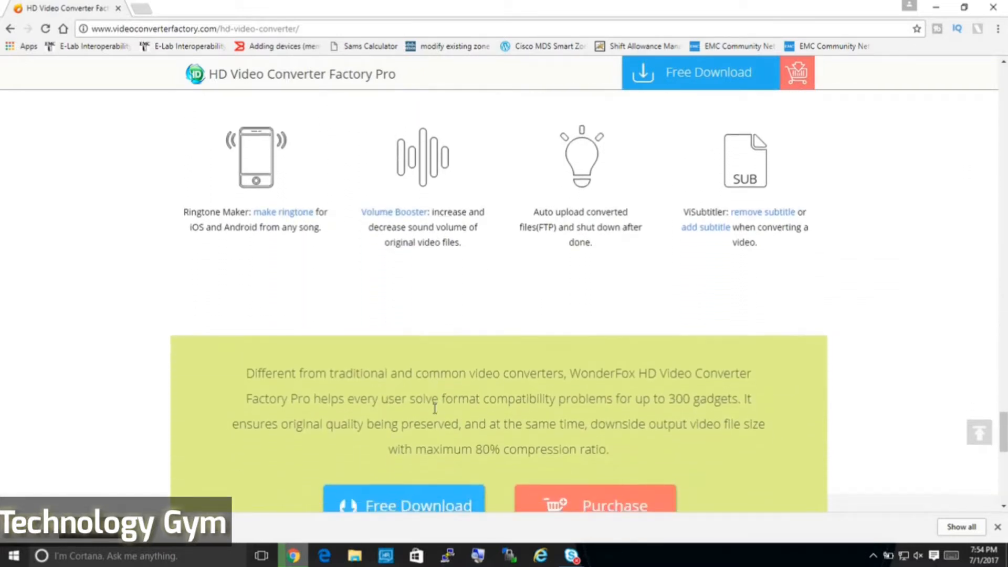
{"action": "scroll", "coordinate": [436, 408], "scroll_direction": "down", "scroll_amount": 1}
{"action": "scroll", "coordinate": [436, 409], "scroll_direction": "down", "scroll_amount": 1}
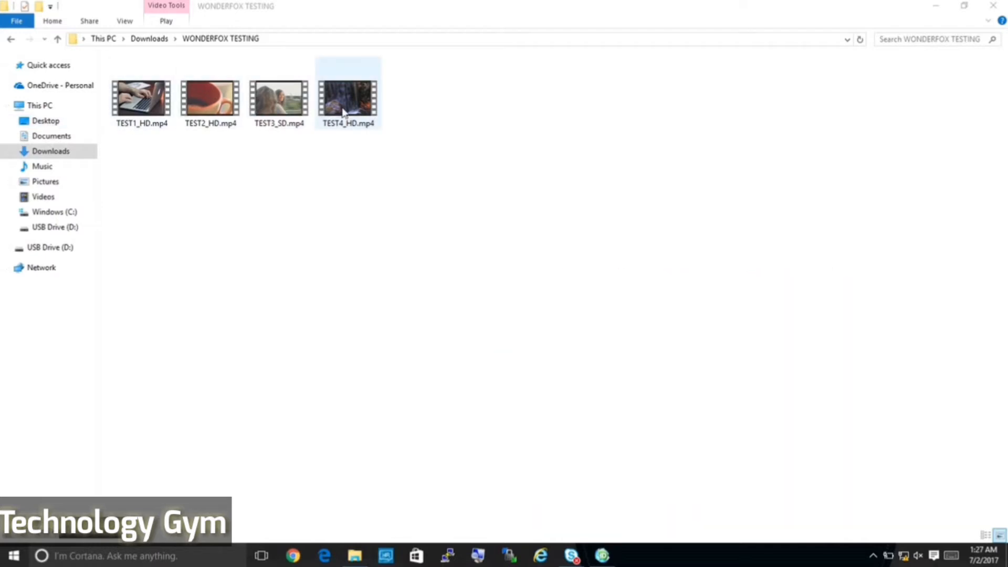
{"action": "left_click", "coordinate": [604, 558]}
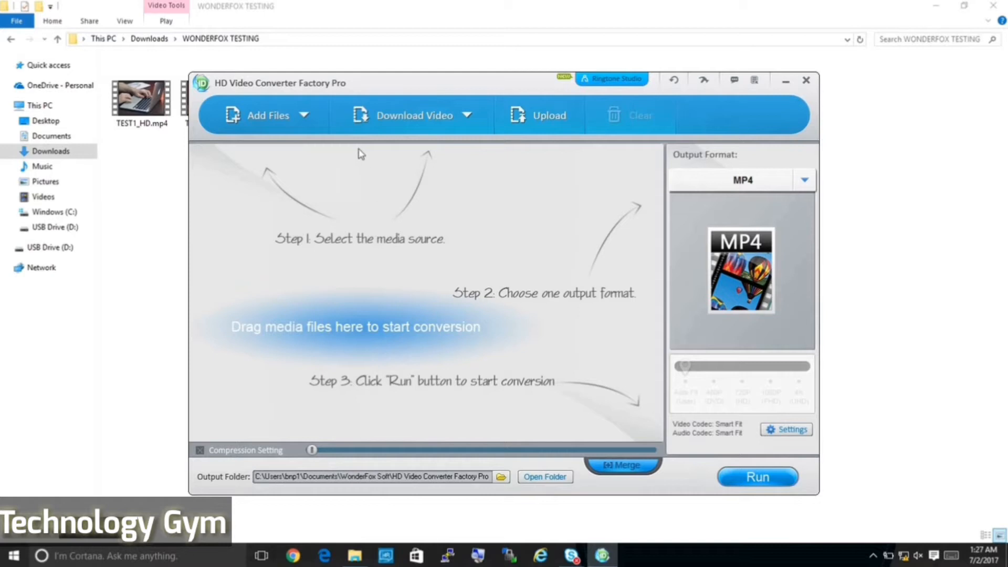
{"action": "left_click", "coordinate": [303, 116]}
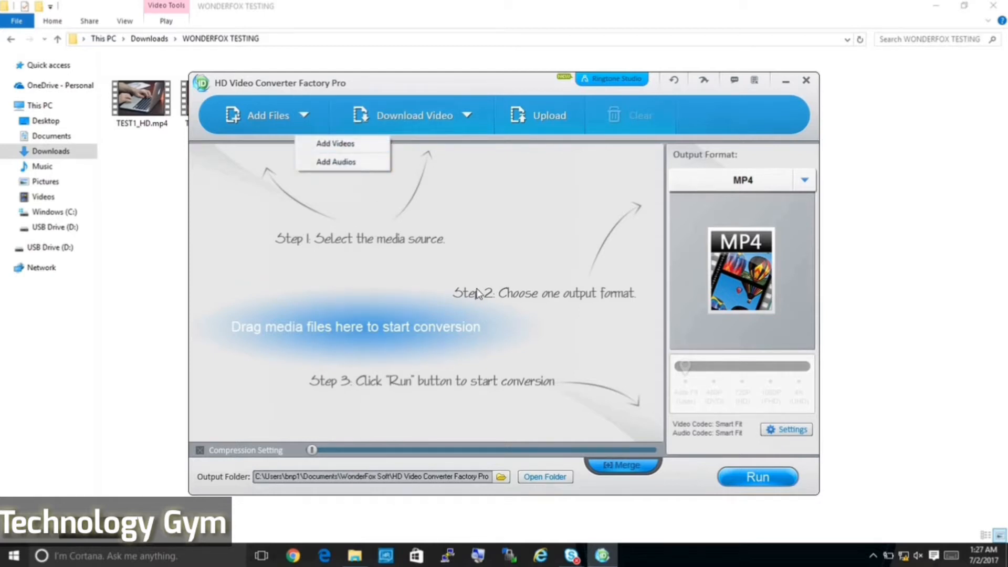
{"action": "left_click", "coordinate": [254, 123]}
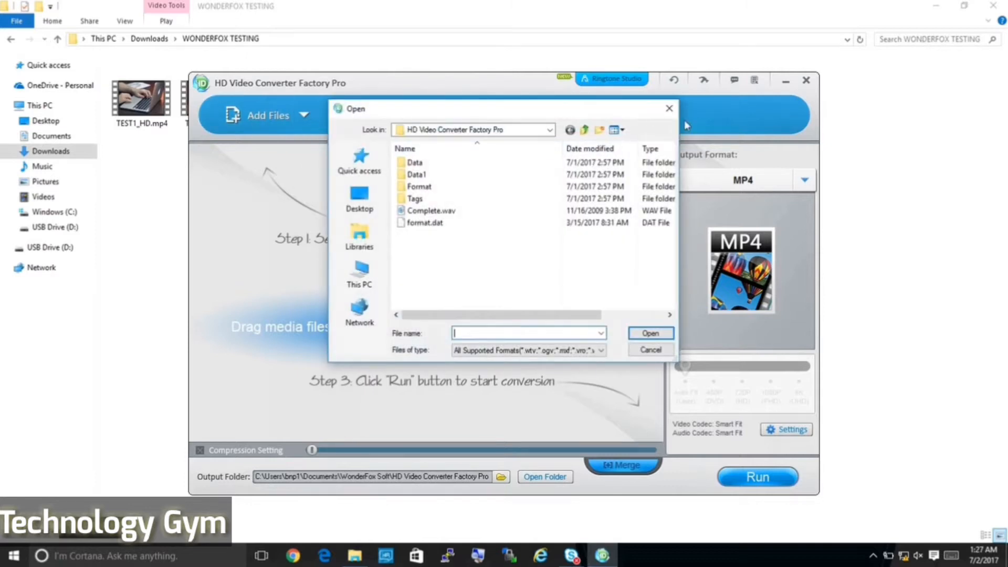
{"action": "left_click", "coordinate": [670, 109]}
{"action": "left_click", "coordinate": [414, 115]}
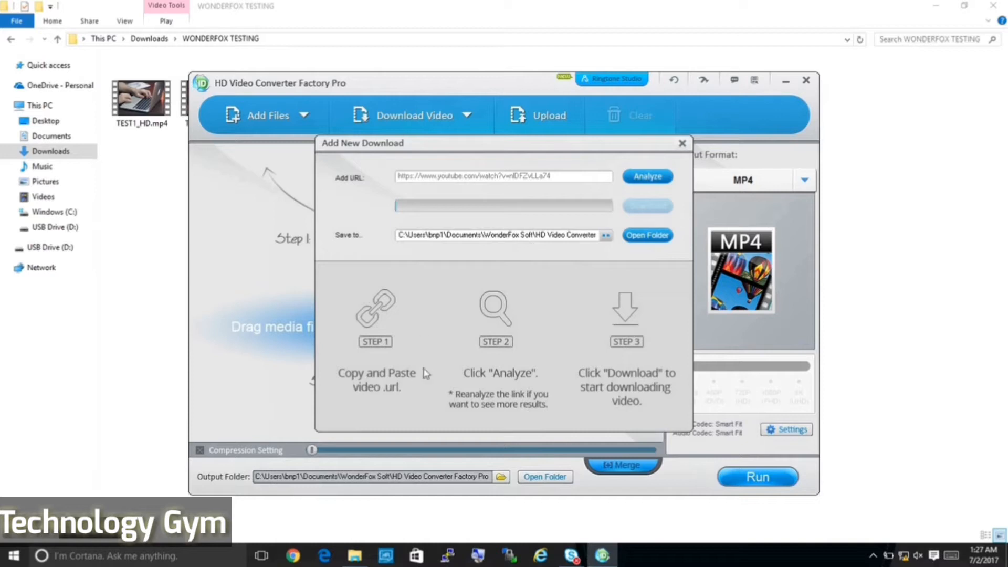
{"action": "left_click", "coordinate": [683, 145]}
{"action": "left_click", "coordinate": [468, 115]}
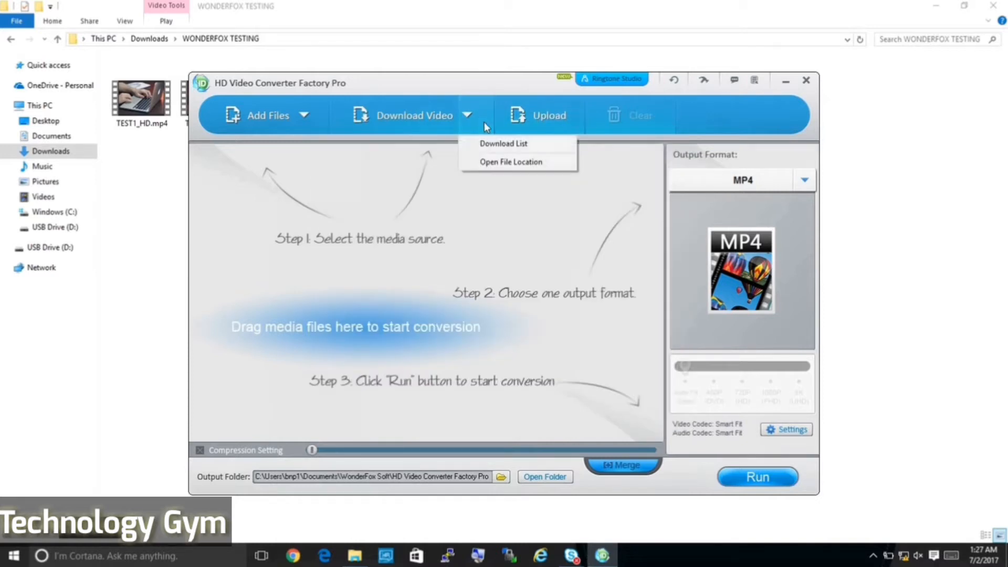
{"action": "left_click", "coordinate": [554, 121]}
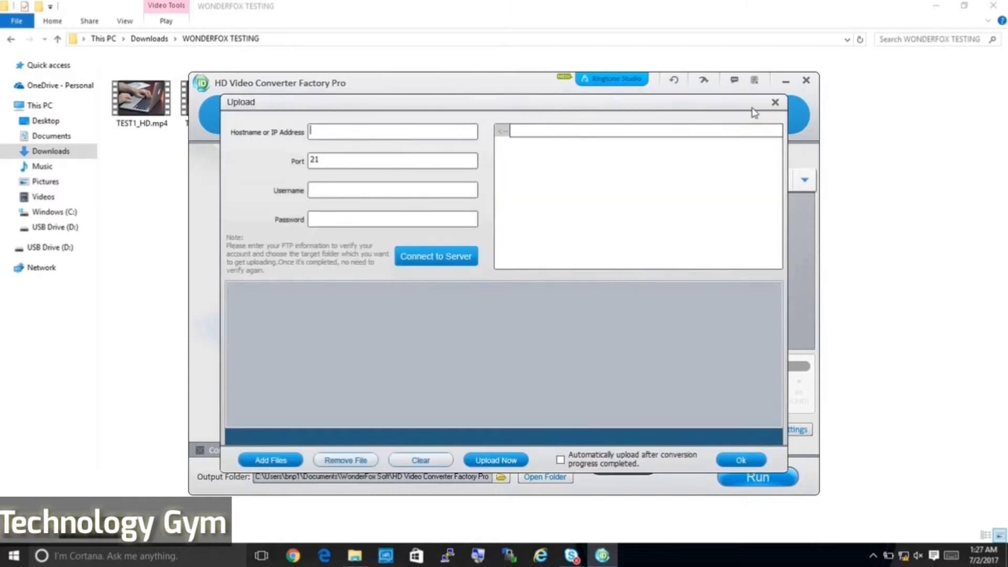
{"action": "left_click", "coordinate": [775, 105]}
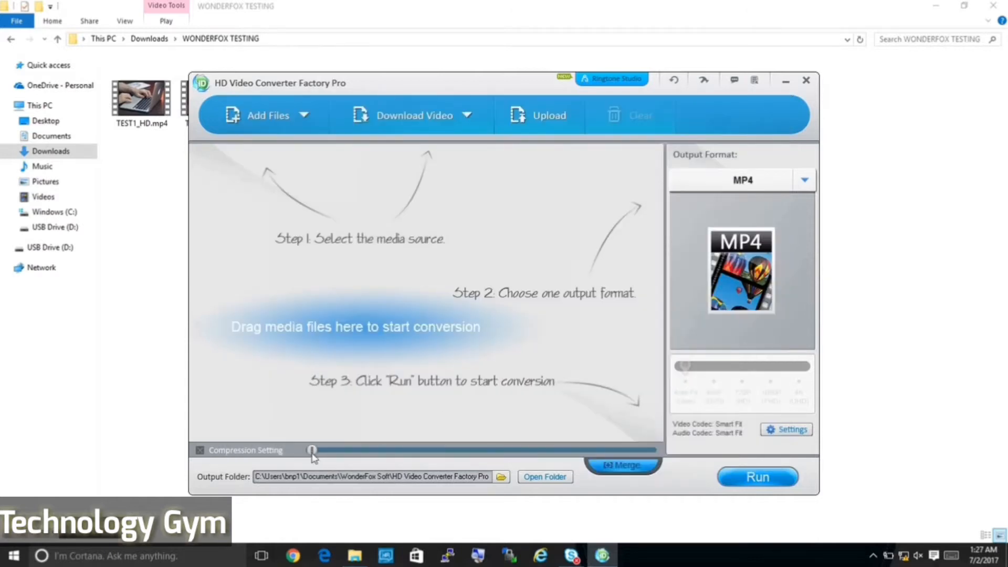
{"action": "mouse_move", "coordinate": [312, 458]}
{"action": "left_mouse_down"}
{"action": "mouse_move", "coordinate": [335, 451]}
{"action": "mouse_move", "coordinate": [326, 444]}
{"action": "left_mouse_up"}
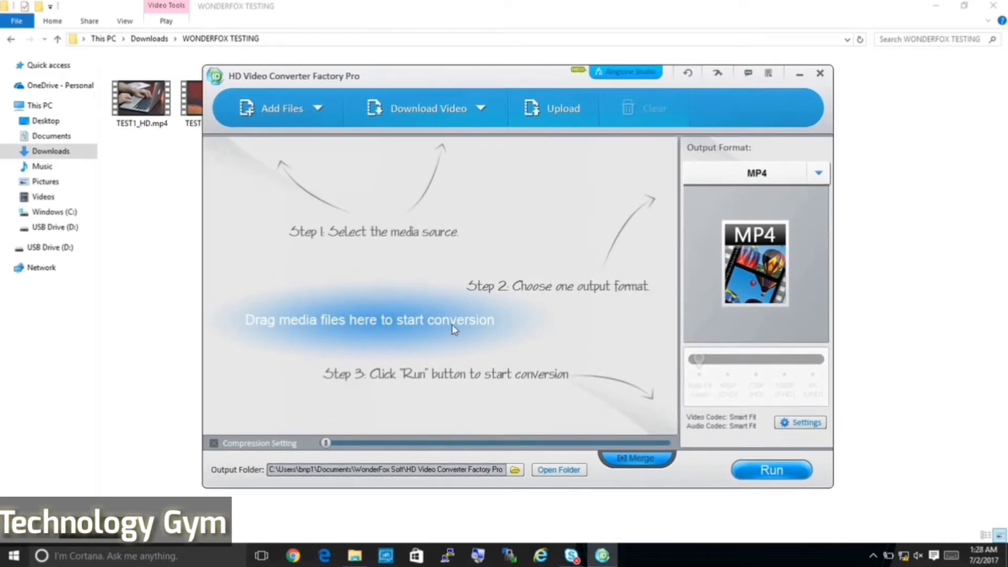
{"action": "left_click", "coordinate": [515, 470]}
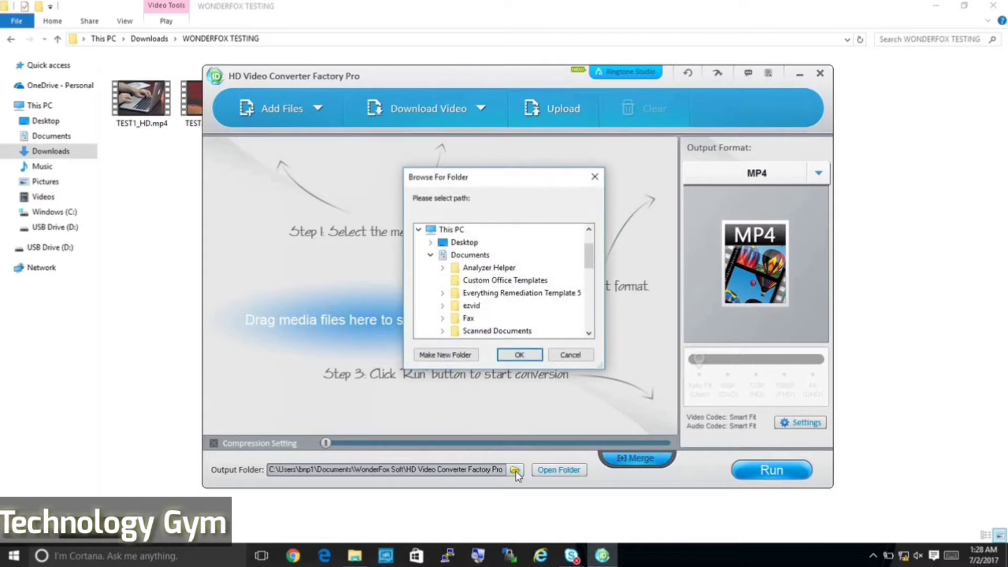
{"action": "left_click", "coordinate": [570, 356]}
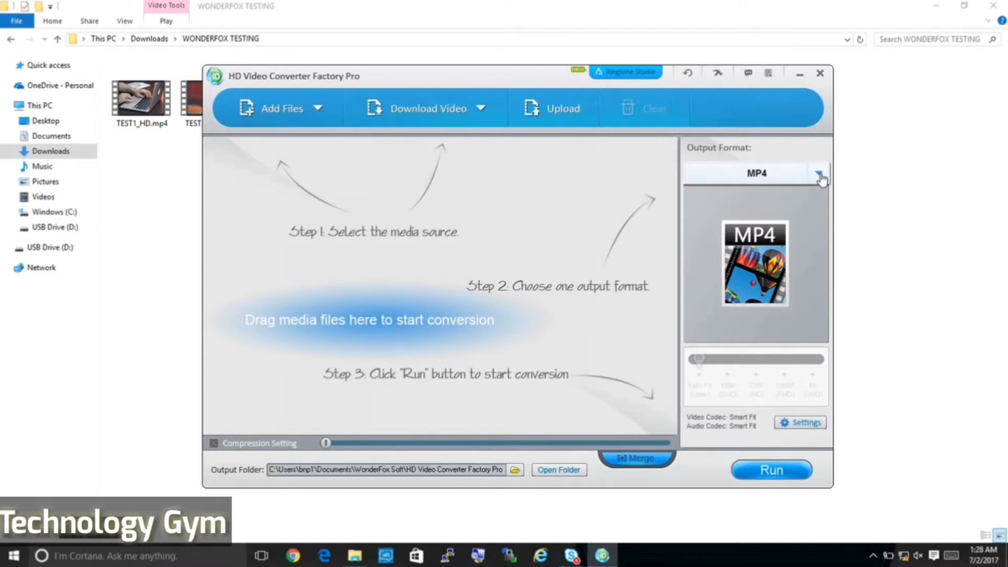
{"action": "left_click", "coordinate": [810, 425]}
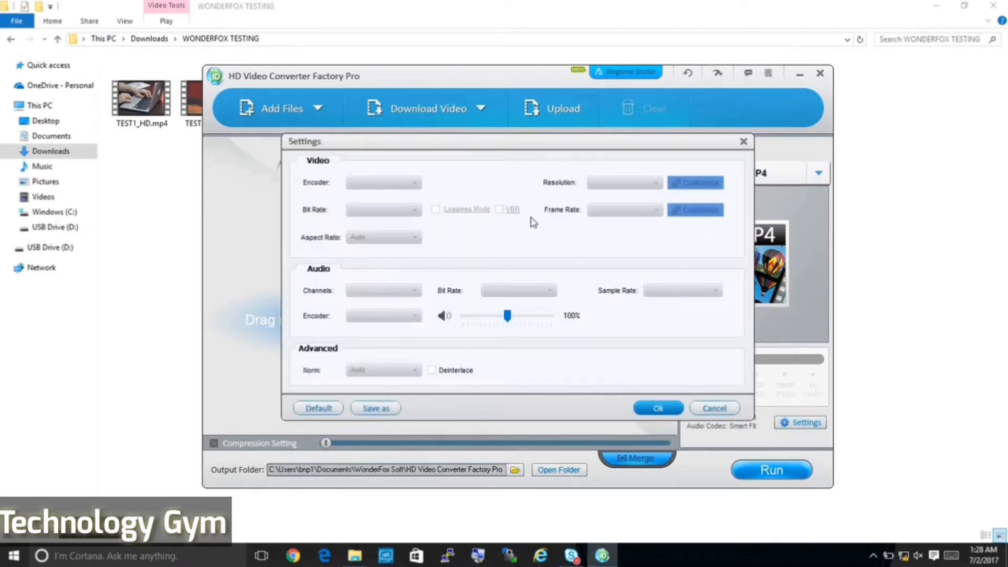
{"action": "left_click", "coordinate": [659, 408]}
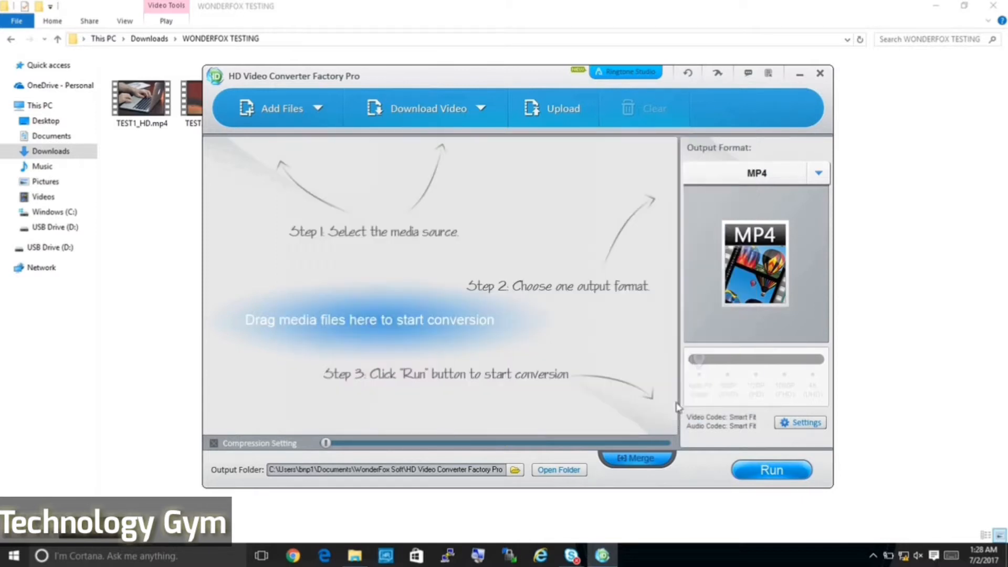
{"action": "left_click", "coordinate": [819, 173]}
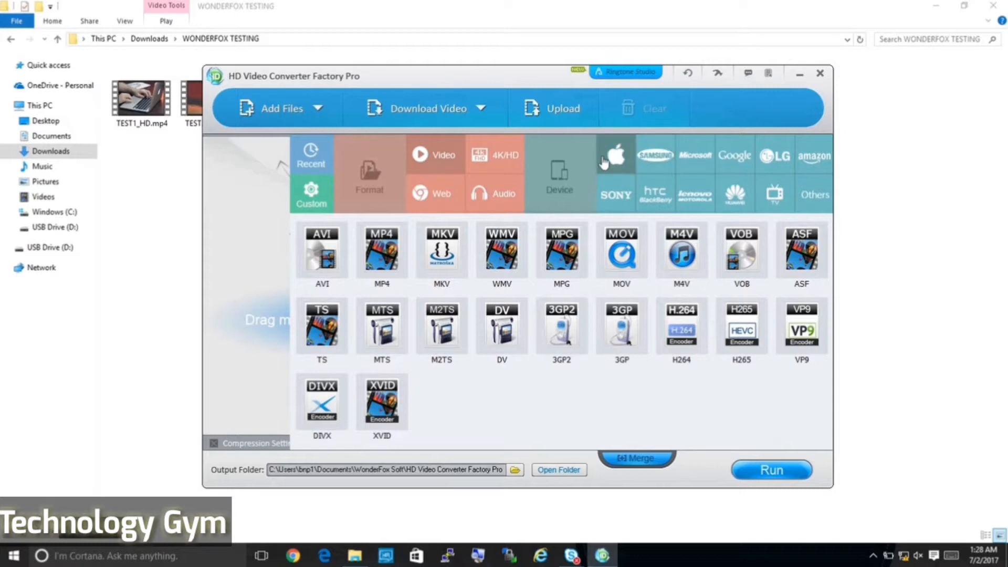
{"action": "left_click", "coordinate": [619, 158]}
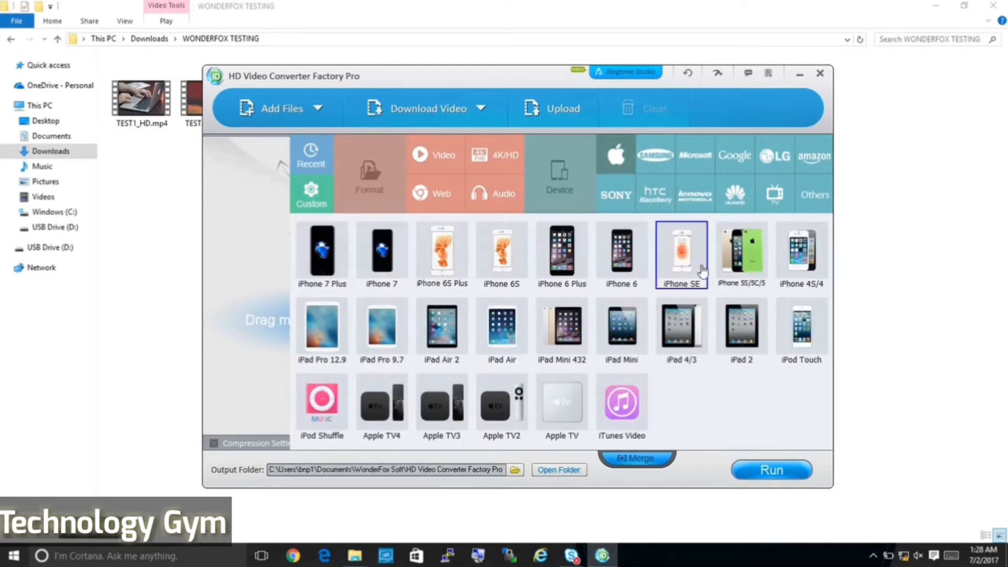
{"action": "left_click", "coordinate": [663, 167]}
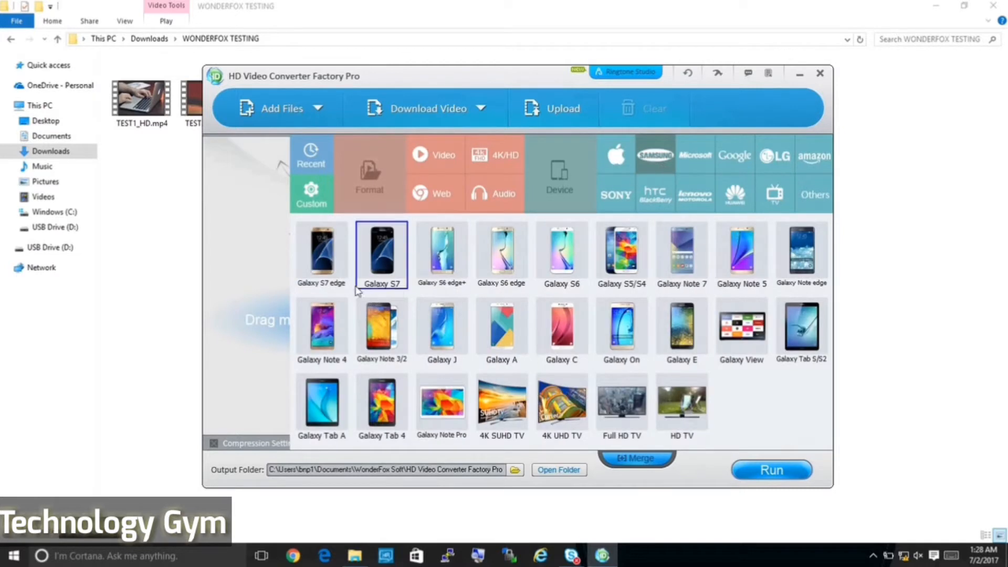
{"action": "left_click", "coordinate": [695, 157]}
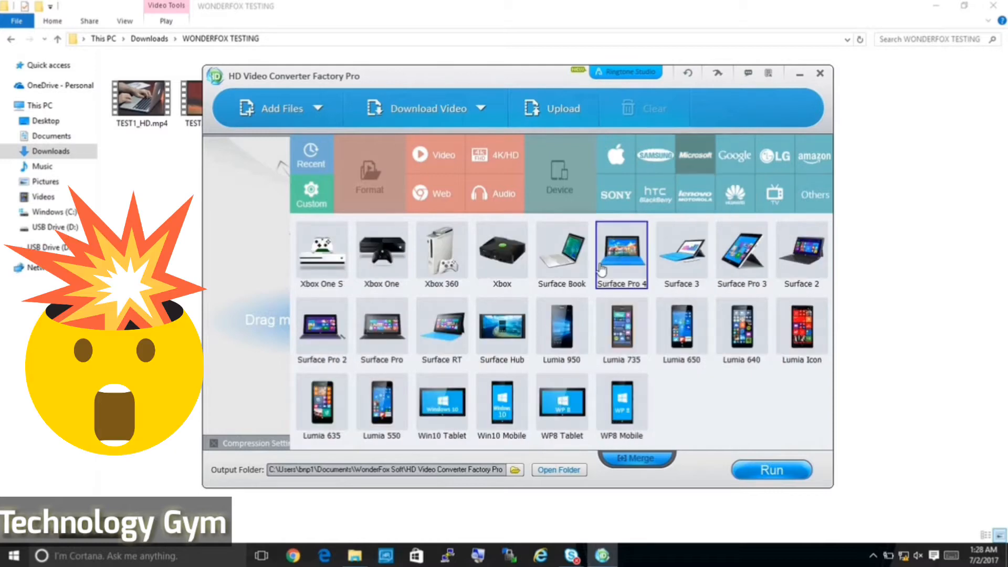
{"action": "left_click", "coordinate": [735, 156]}
{"action": "left_click", "coordinate": [774, 155]}
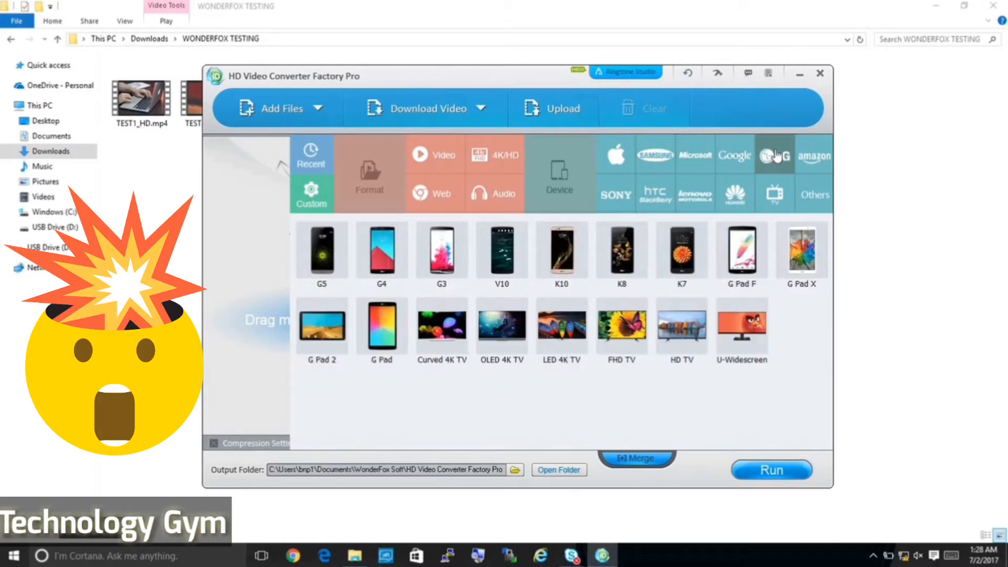
{"action": "left_click", "coordinate": [814, 156]}
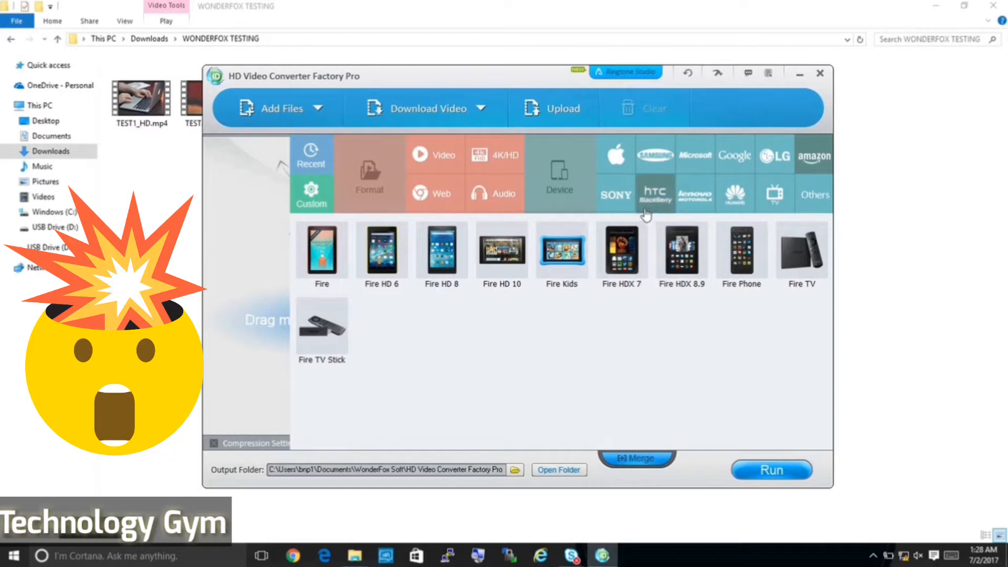
{"action": "left_click", "coordinate": [616, 195]}
{"action": "left_click", "coordinate": [656, 194]}
{"action": "left_click", "coordinate": [694, 195]}
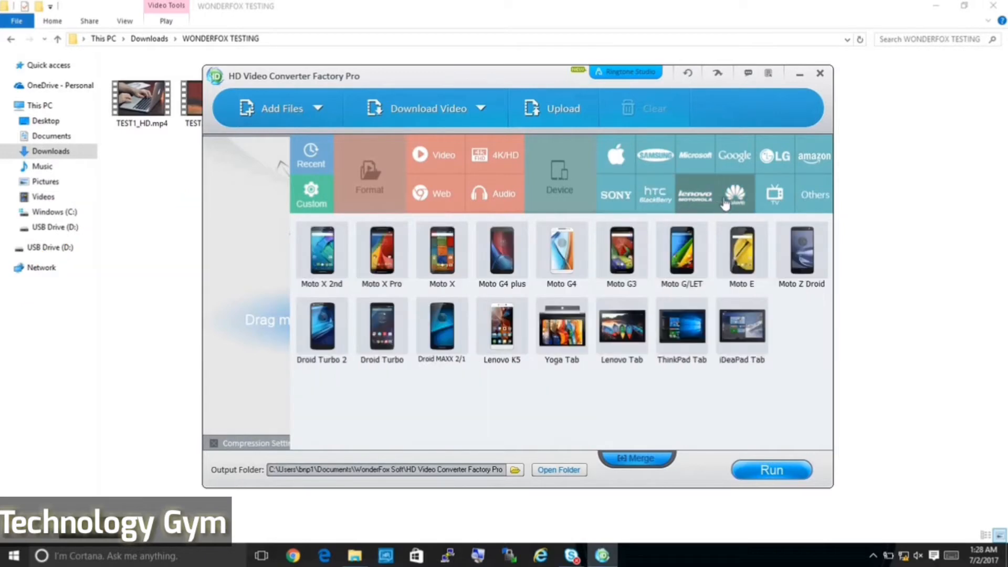
{"action": "left_click", "coordinate": [736, 197]}
{"action": "left_click", "coordinate": [774, 194]}
{"action": "left_click", "coordinate": [814, 195]}
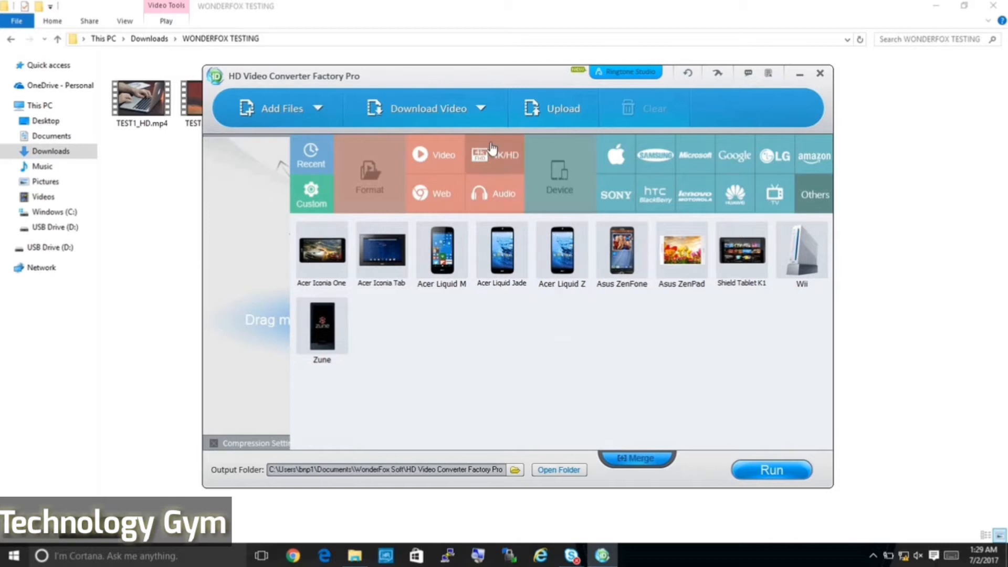
{"action": "left_click", "coordinate": [497, 160]}
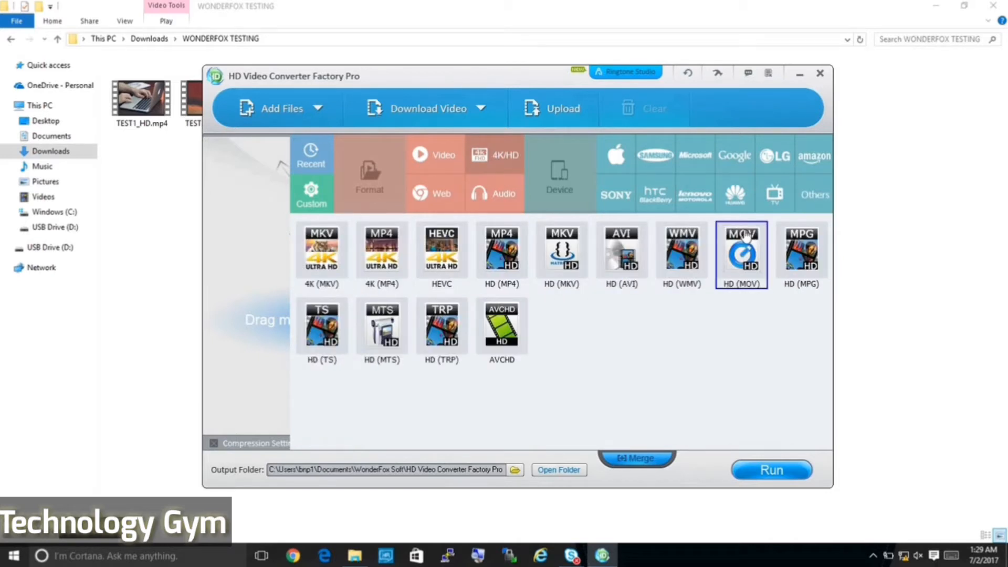
{"action": "left_click", "coordinate": [500, 194]}
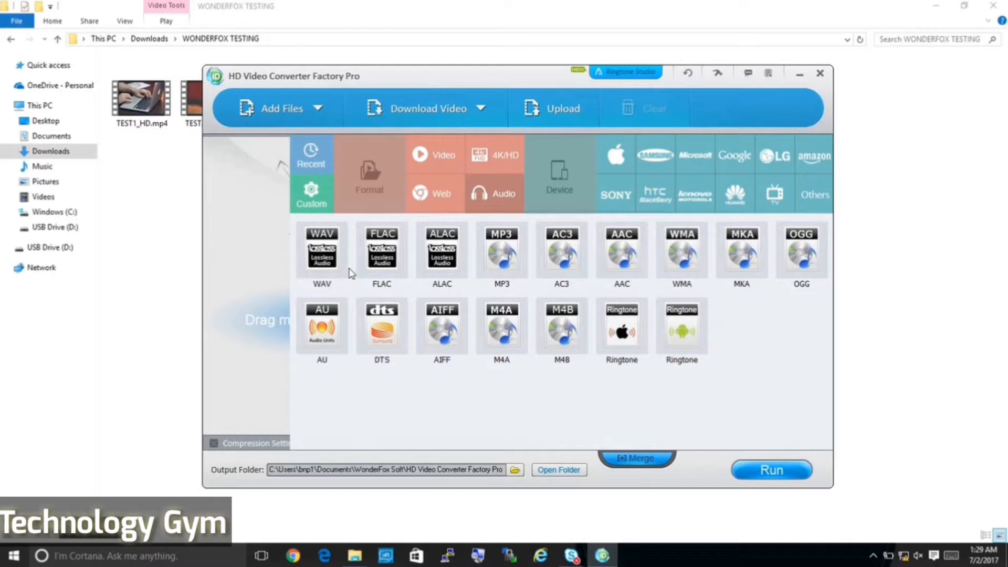
{"action": "left_click", "coordinate": [431, 193]}
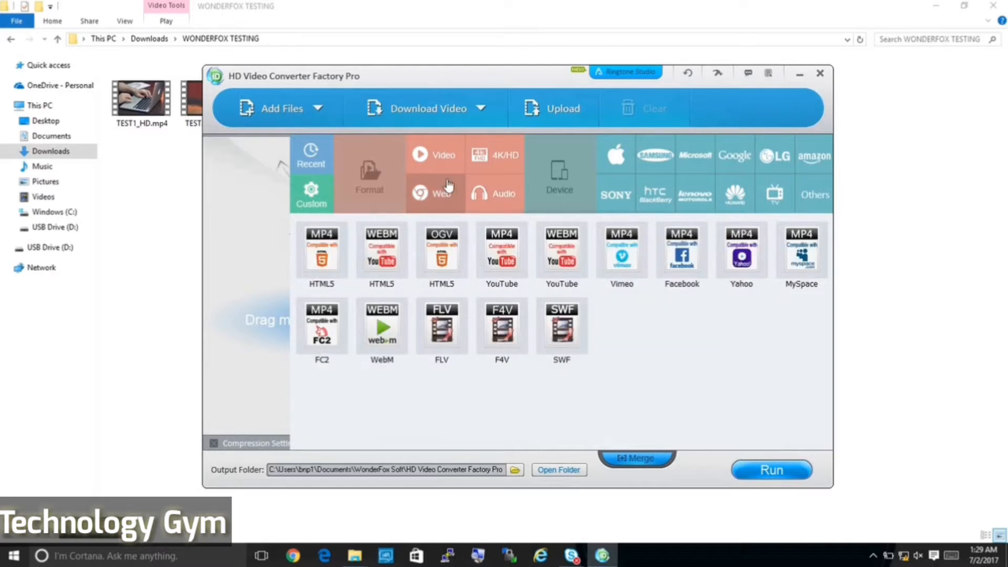
{"action": "left_click", "coordinate": [433, 155]}
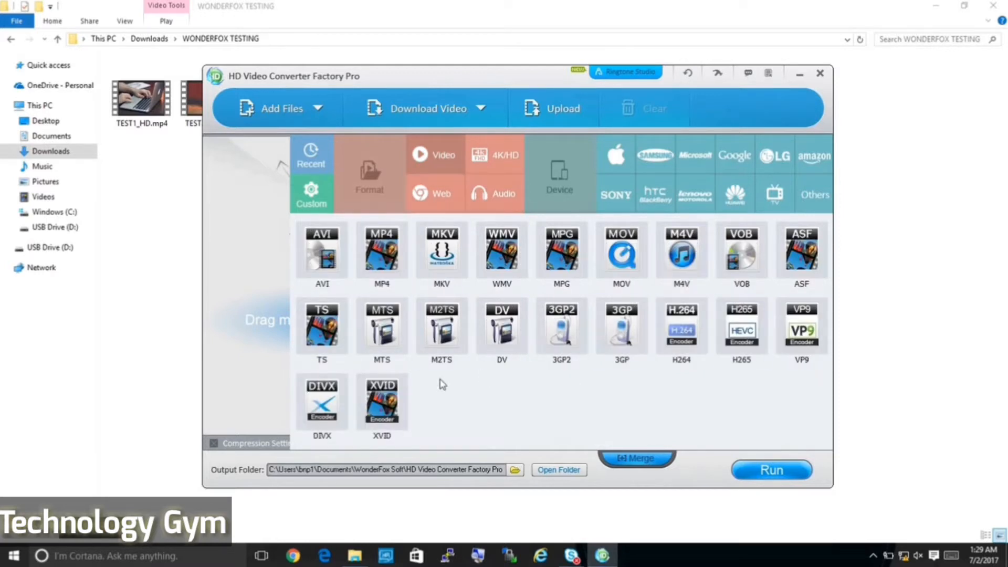
{"action": "left_click", "coordinate": [312, 195]}
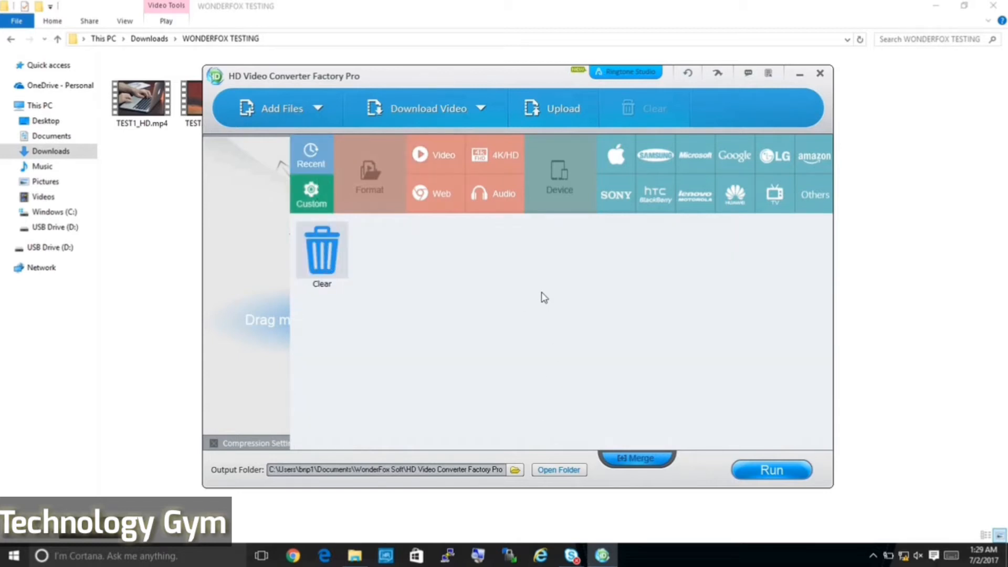
{"action": "left_click", "coordinate": [257, 175]}
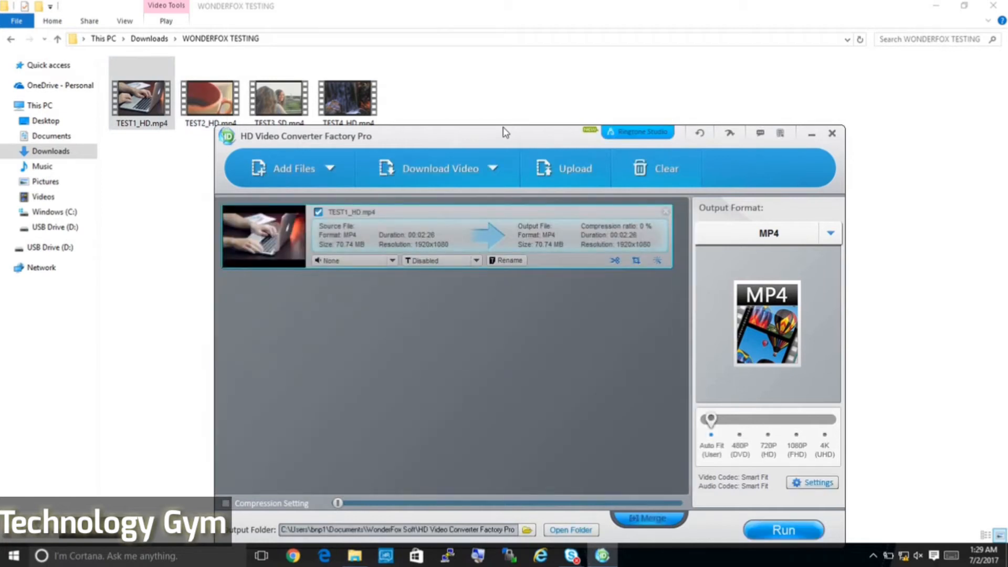
Run the conversion of TEST1_HD.mp4 to a 720P MP4 and wait for it to finish.
{"action": "left_click_drag", "start_coordinate": [505, 135], "coordinate": [472, 73]}
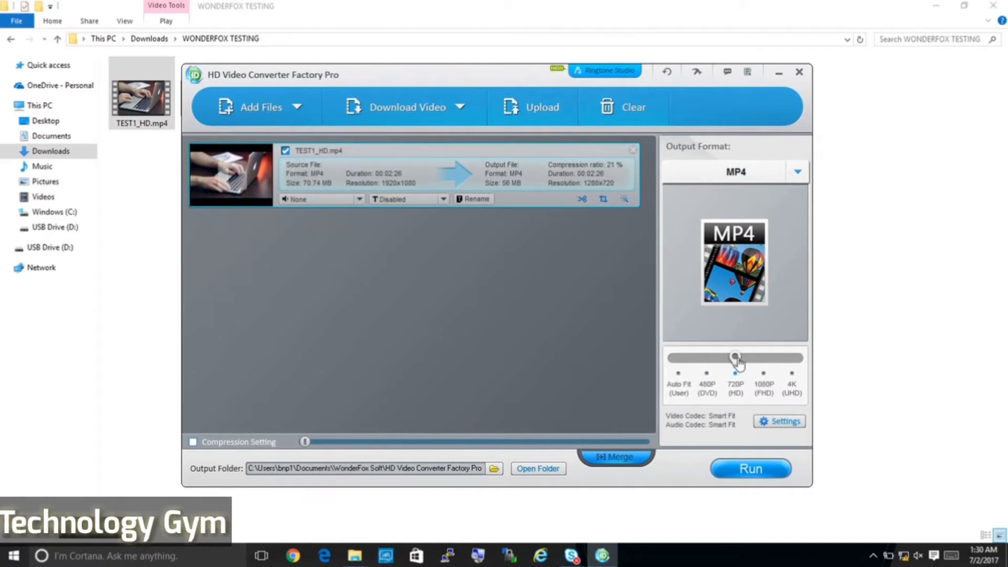
{"action": "left_click", "coordinate": [763, 477]}
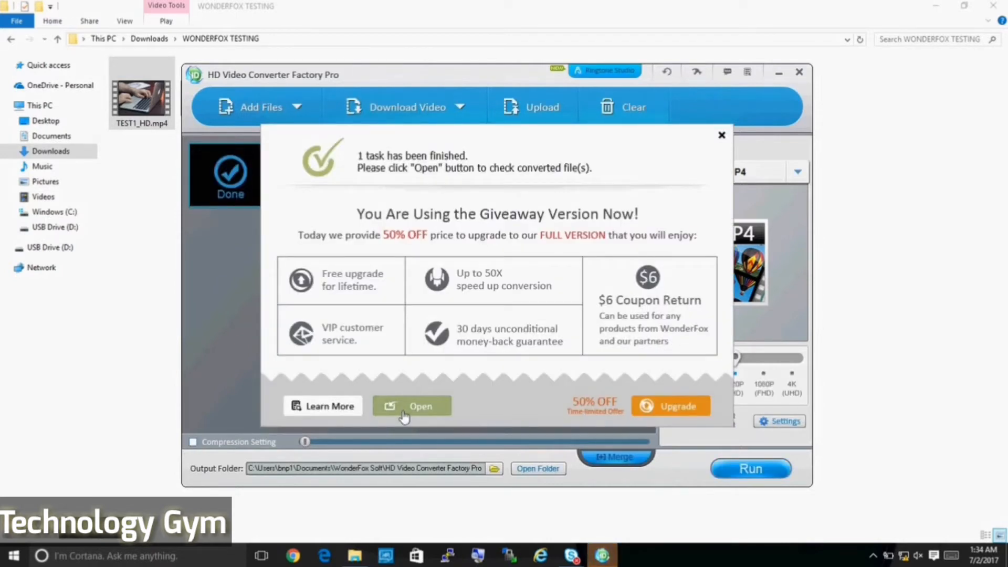
Play the converted TEST1_HD_1.mp4 from the output folder, skipping to near the end.
{"action": "left_click", "coordinate": [404, 416]}
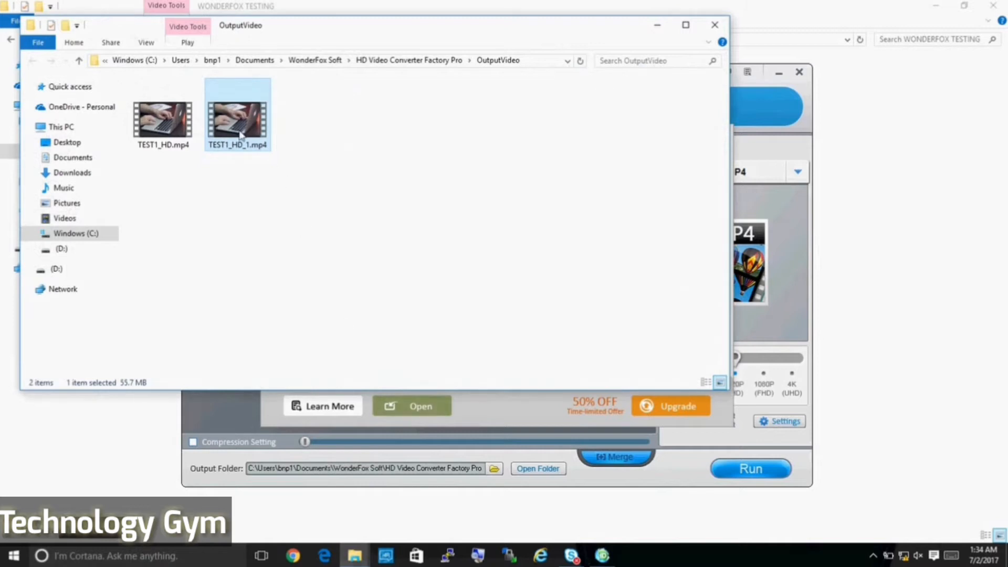
{"action": "mouse_move", "coordinate": [237, 123]}
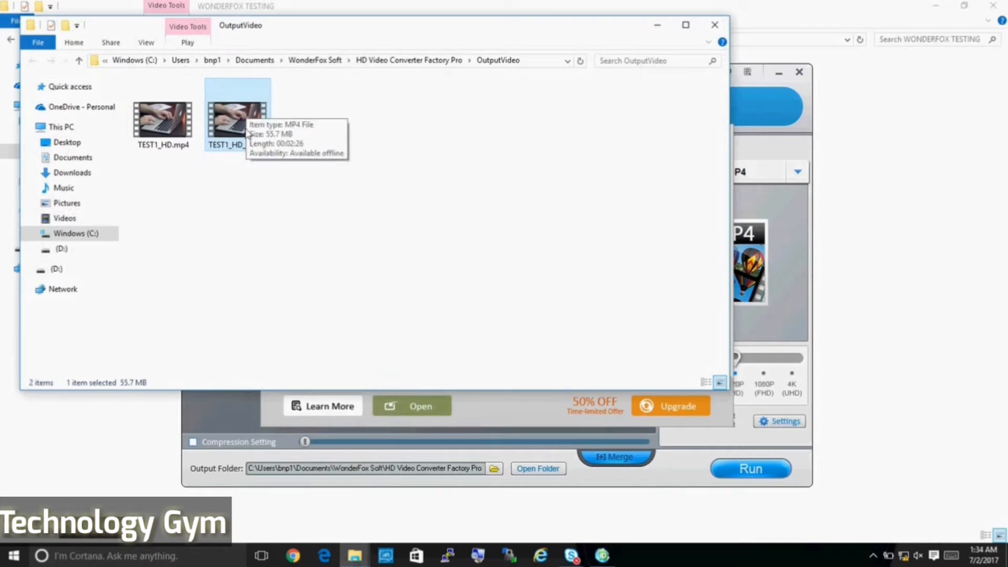
{"action": "double_click", "coordinate": [238, 122]}
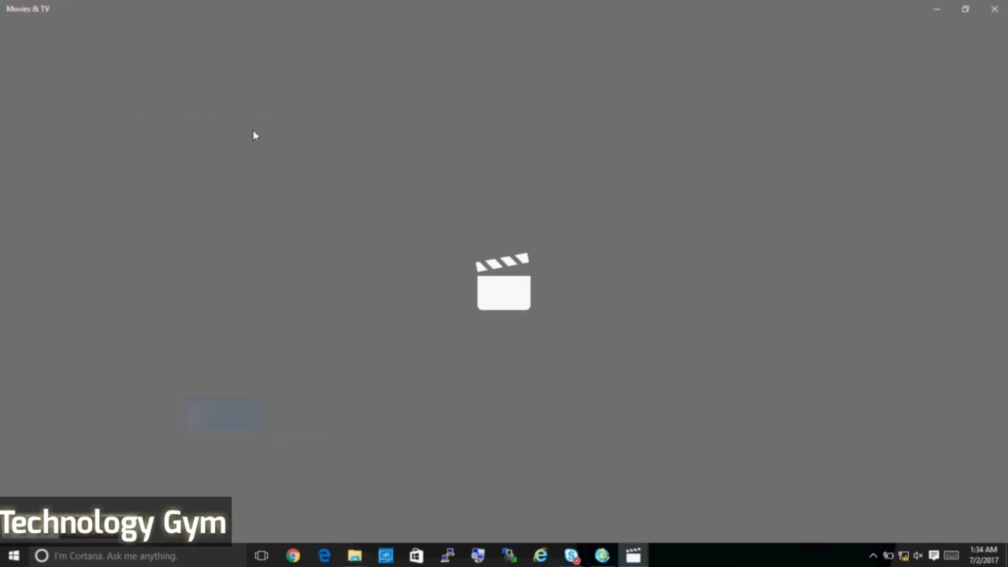
{"action": "left_click", "coordinate": [367, 484]}
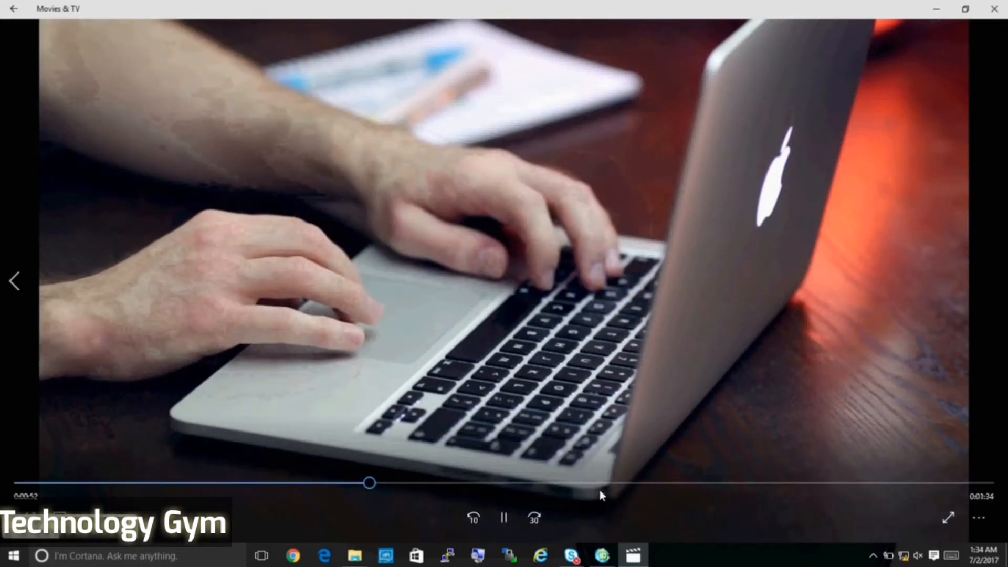
{"action": "left_click", "coordinate": [606, 481]}
{"action": "left_click_drag", "start_coordinate": [728, 484], "coordinate": [935, 481]}
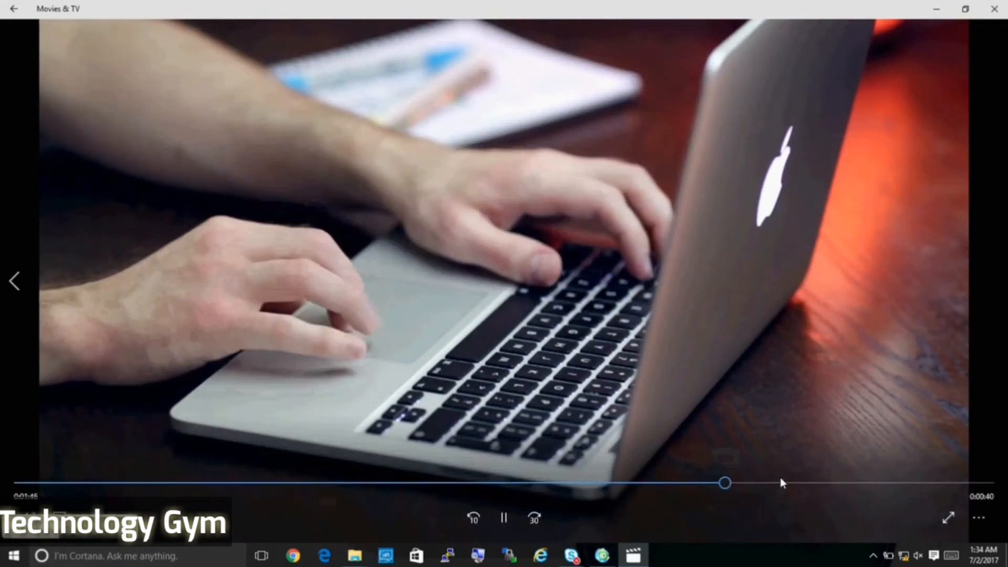
{"action": "left_click", "coordinate": [993, 8]}
Check the properties of TEST1_HD_1.mp4, then close the output folder.
{"action": "right_click", "coordinate": [211, 117]}
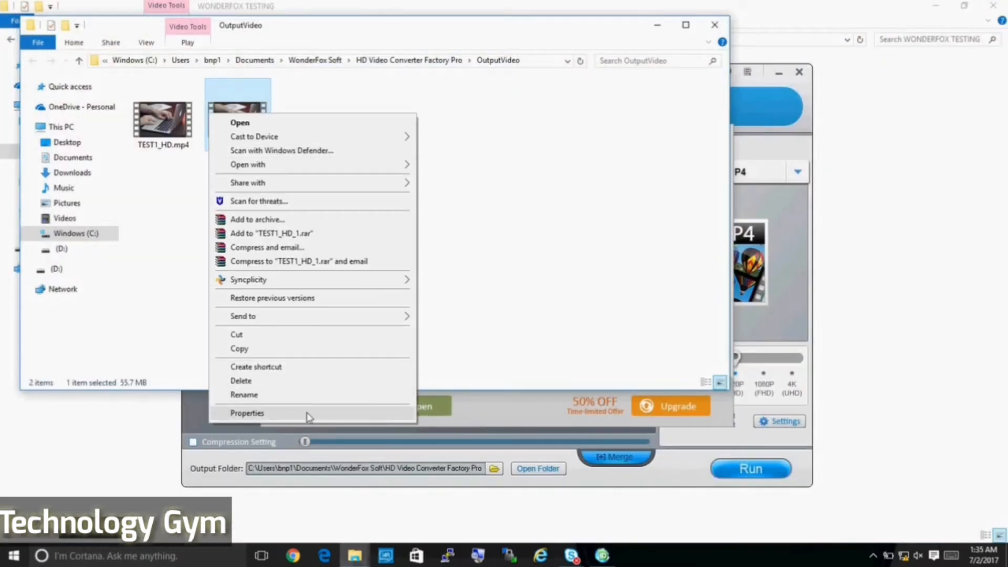
{"action": "left_click", "coordinate": [307, 415]}
{"action": "left_click", "coordinate": [311, 423]}
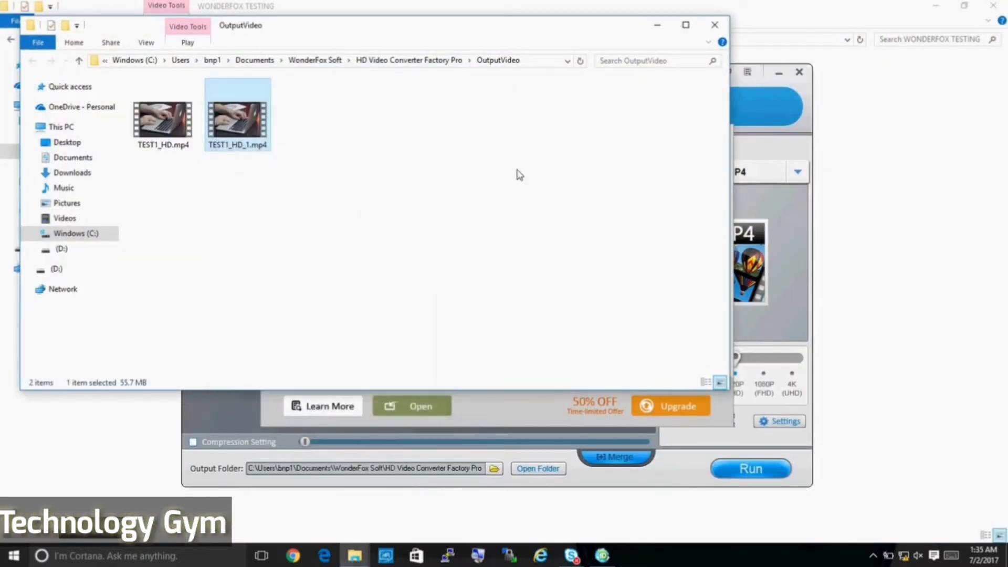
{"action": "left_click", "coordinate": [714, 24]}
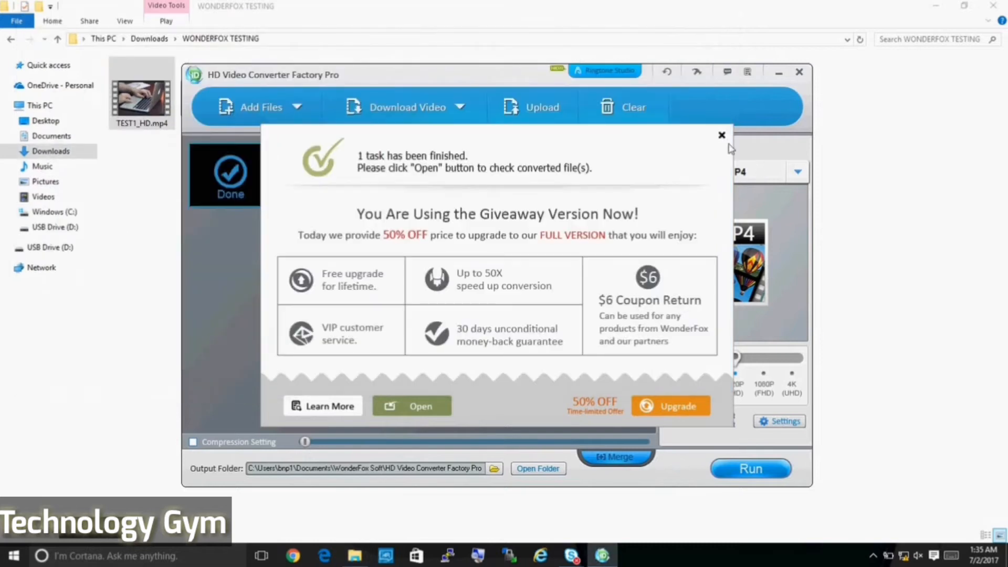
Dismiss the finished notice and empty the converter's file list.
{"action": "left_click", "coordinate": [721, 136]}
{"action": "left_click", "coordinate": [623, 107]}
{"action": "left_click_drag", "start_coordinate": [264, 74], "coordinate": [268, 162]}
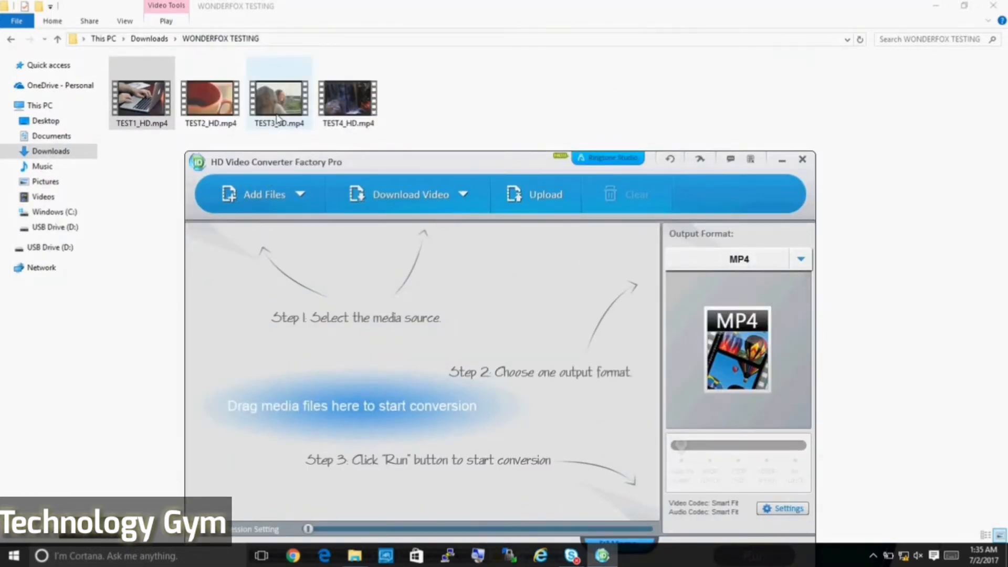
Add TEST3_SD.mp4, set output resolution to 1080P and run the conversion.
{"action": "left_click_drag", "start_coordinate": [279, 98], "coordinate": [354, 354]}
{"action": "left_click", "coordinate": [760, 354]}
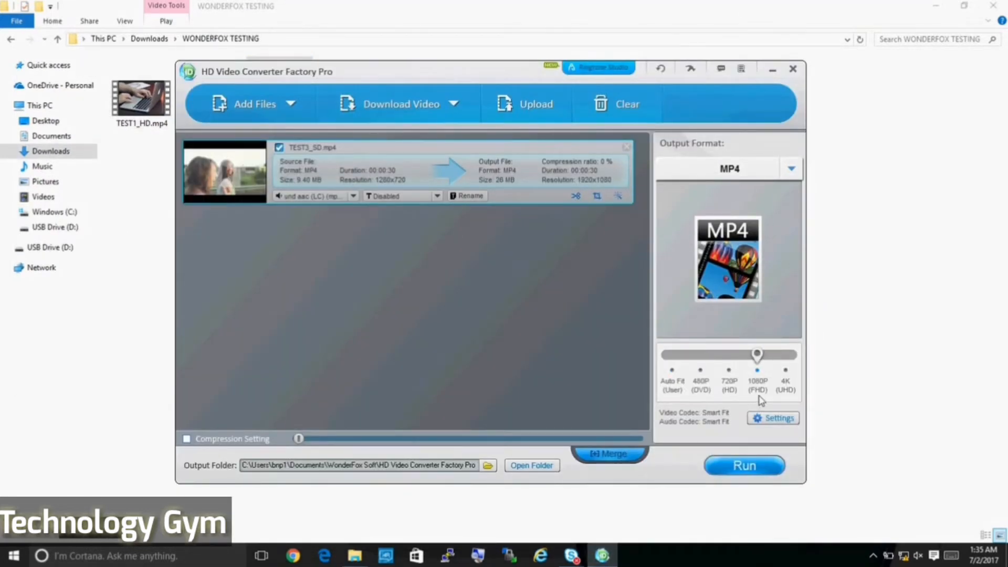
{"action": "left_click", "coordinate": [743, 467]}
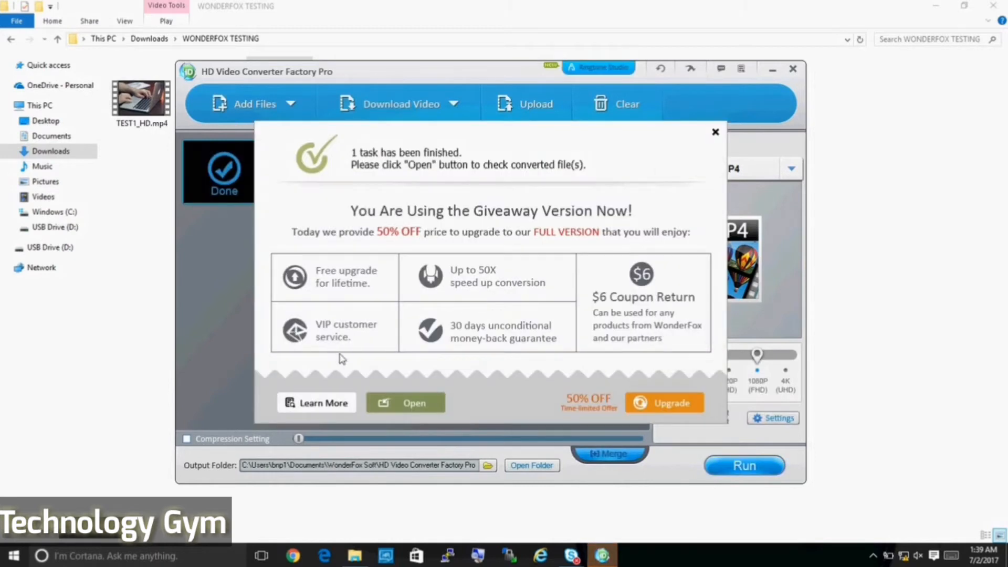
Play the converted TEST3_SD.mp4 from the output folder, then close the folder.
{"action": "left_click", "coordinate": [396, 412]}
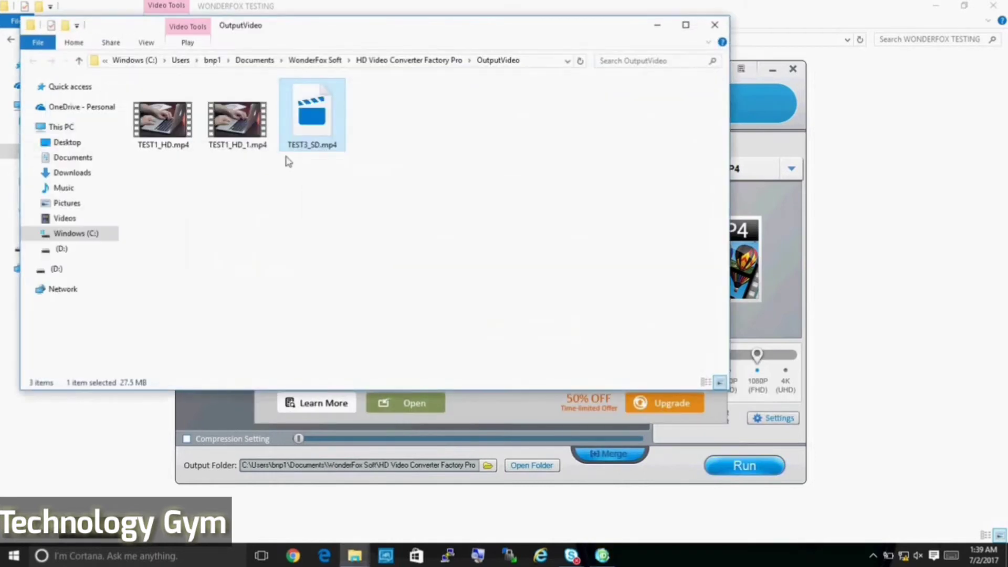
{"action": "double_click", "coordinate": [311, 134]}
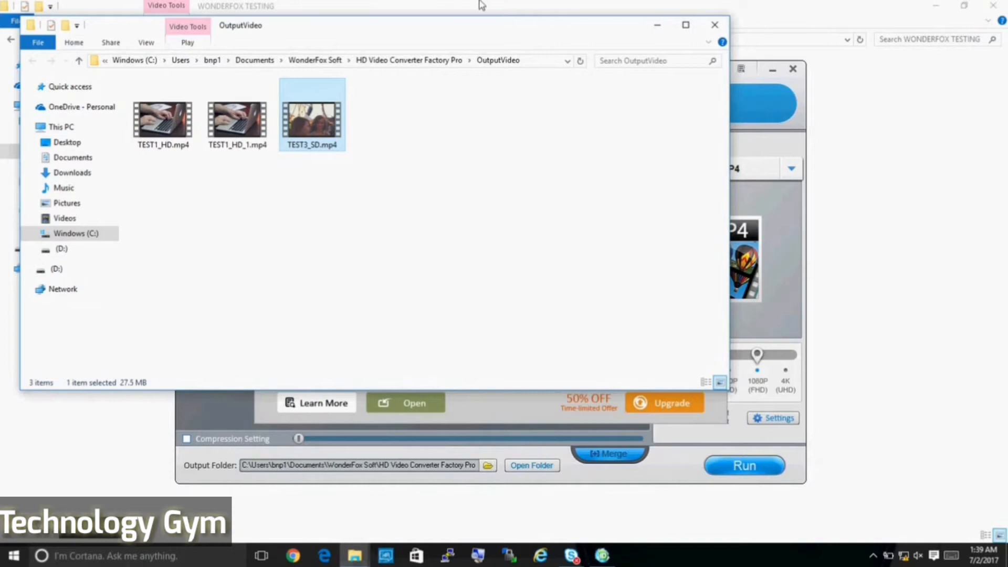
{"action": "left_click", "coordinate": [712, 28]}
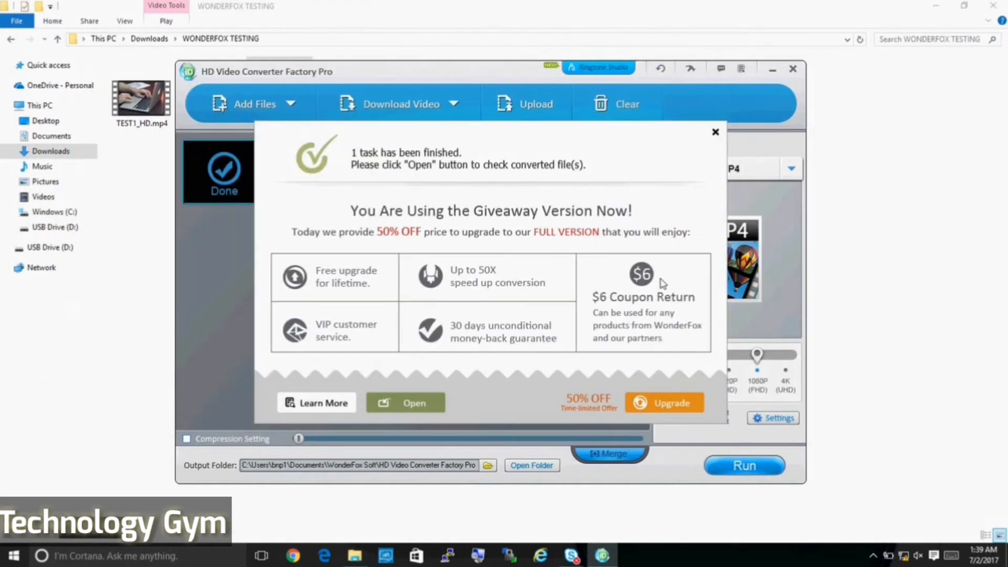
Dismiss the finished notice, clear the list and launch Ringtone Studio.
{"action": "left_click", "coordinate": [715, 132]}
{"action": "left_click", "coordinate": [627, 103]}
{"action": "left_click", "coordinate": [599, 68]}
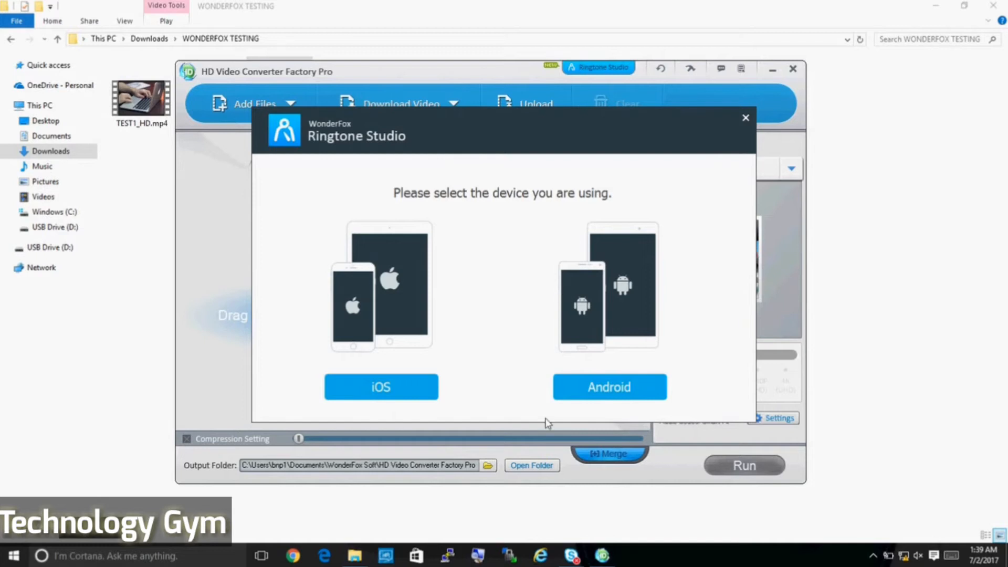
Try Ringtone Studio with the Android device and Add File, then reopen it for iOS.
{"action": "left_click", "coordinate": [609, 387]}
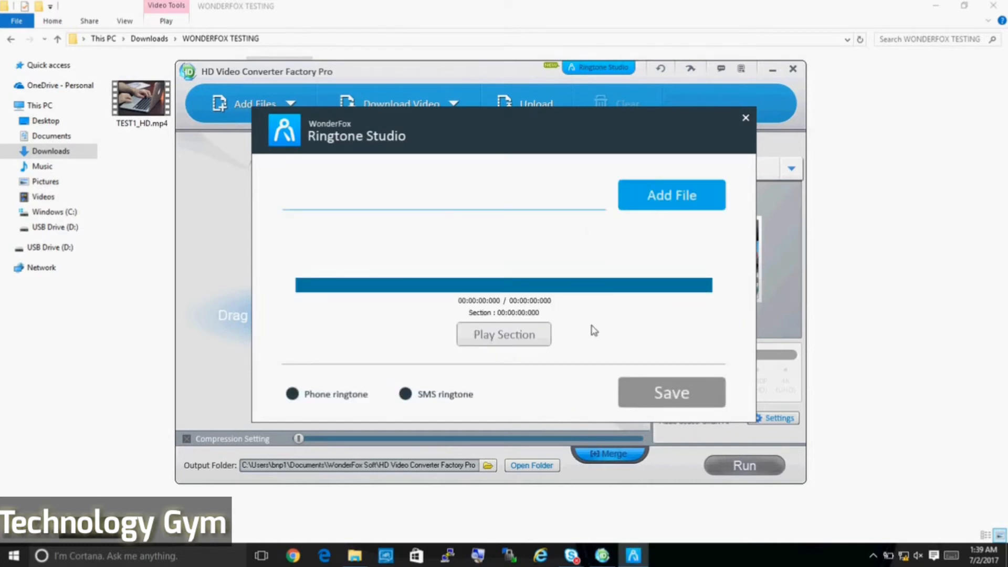
{"action": "left_click", "coordinate": [665, 206]}
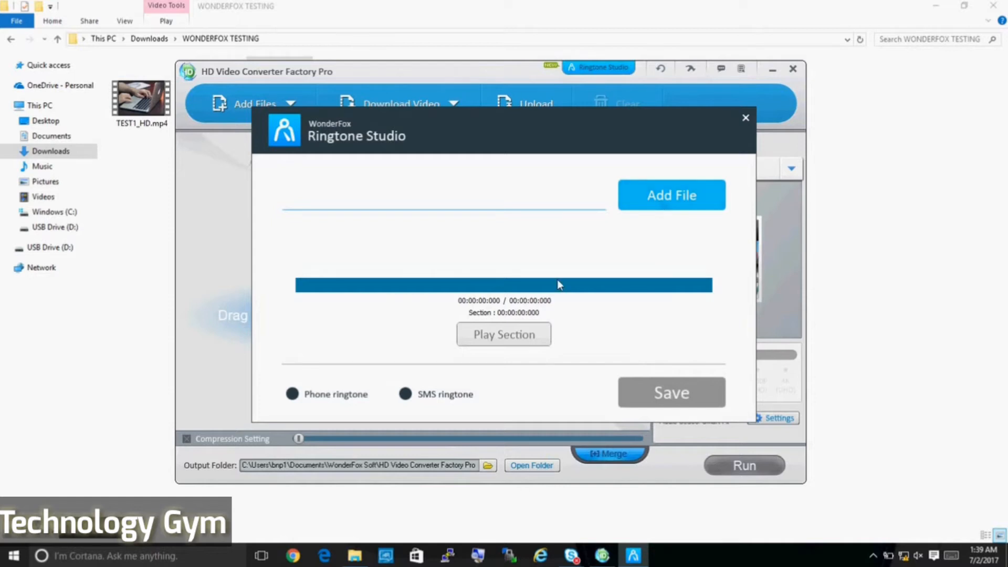
{"action": "left_click", "coordinate": [745, 123]}
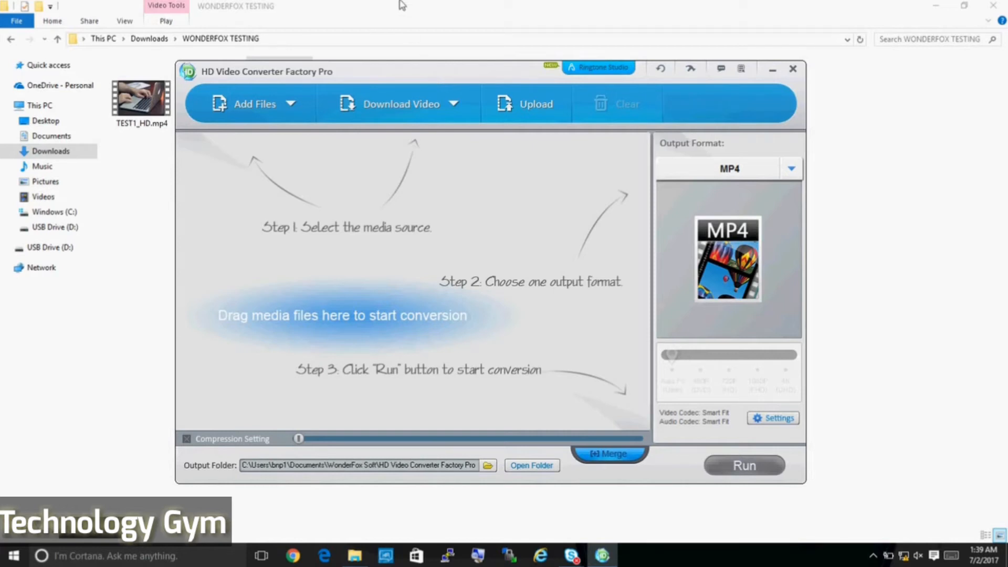
{"action": "left_click", "coordinate": [598, 68]}
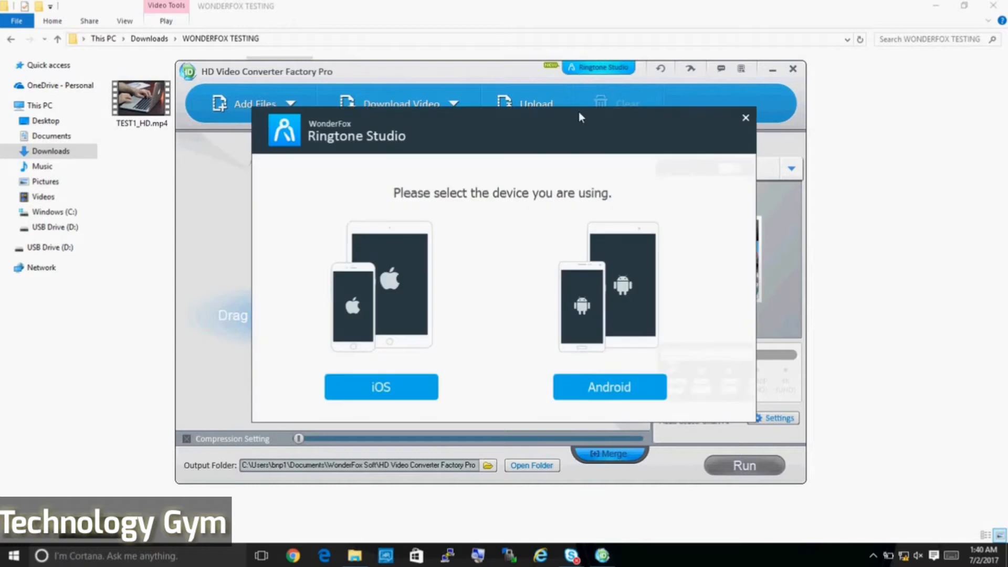
{"action": "left_click", "coordinate": [421, 402]}
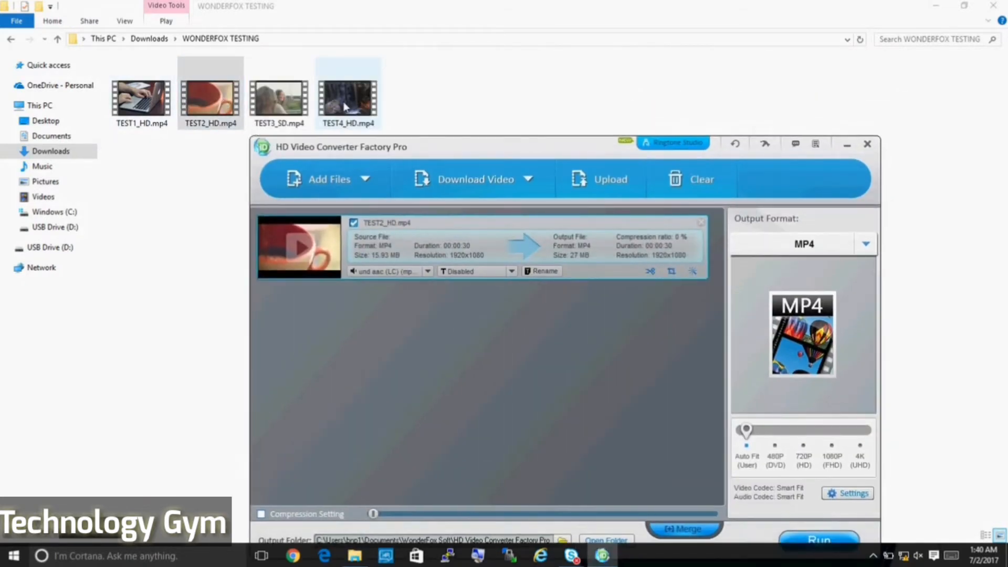
Add TEST4_HD, TEST3_SD and TEST1_HD to the queue, then clear all of them.
{"action": "left_click_drag", "start_coordinate": [347, 99], "coordinate": [355, 328]}
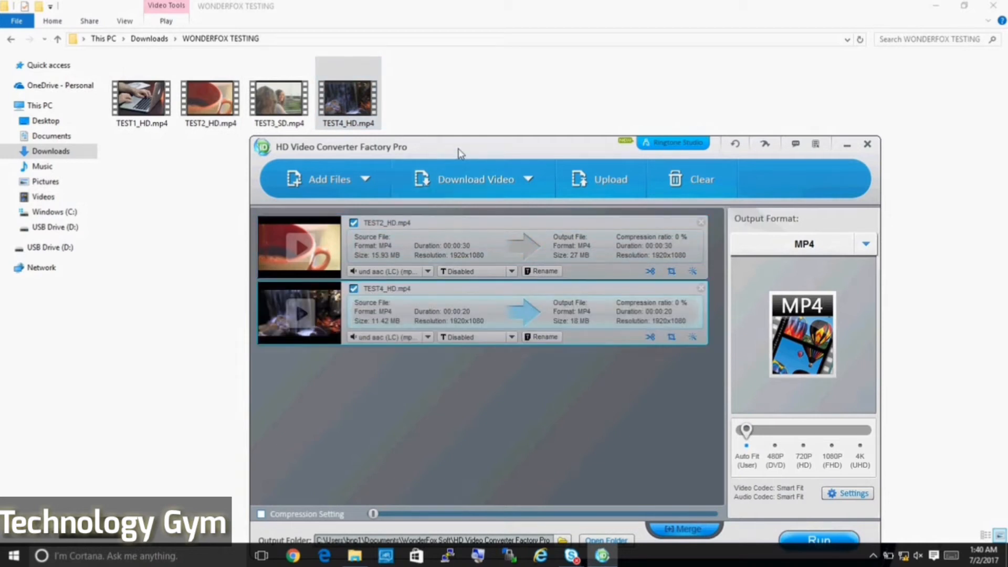
{"action": "left_click_drag", "start_coordinate": [278, 98], "coordinate": [394, 426]}
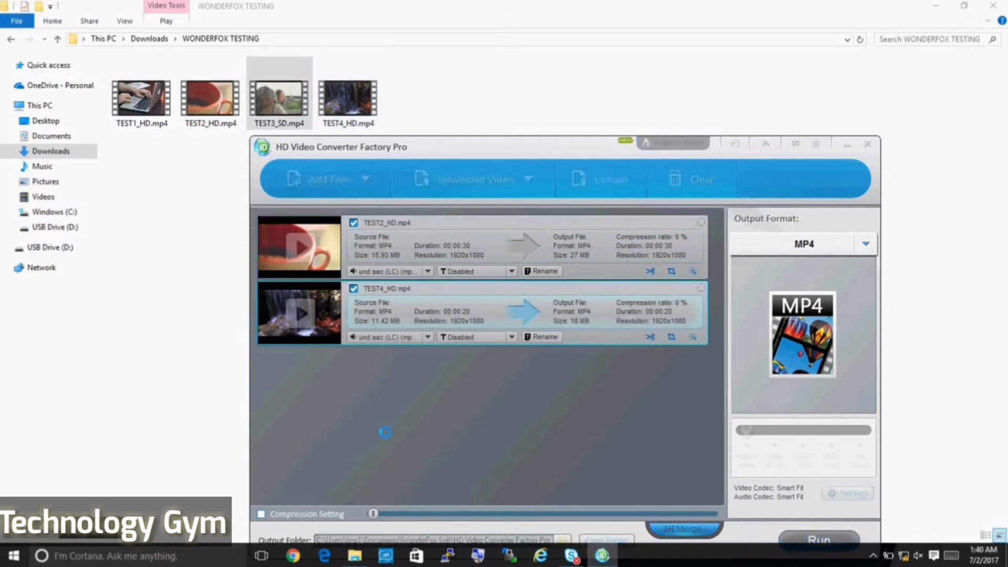
{"action": "left_click_drag", "start_coordinate": [142, 98], "coordinate": [354, 441]}
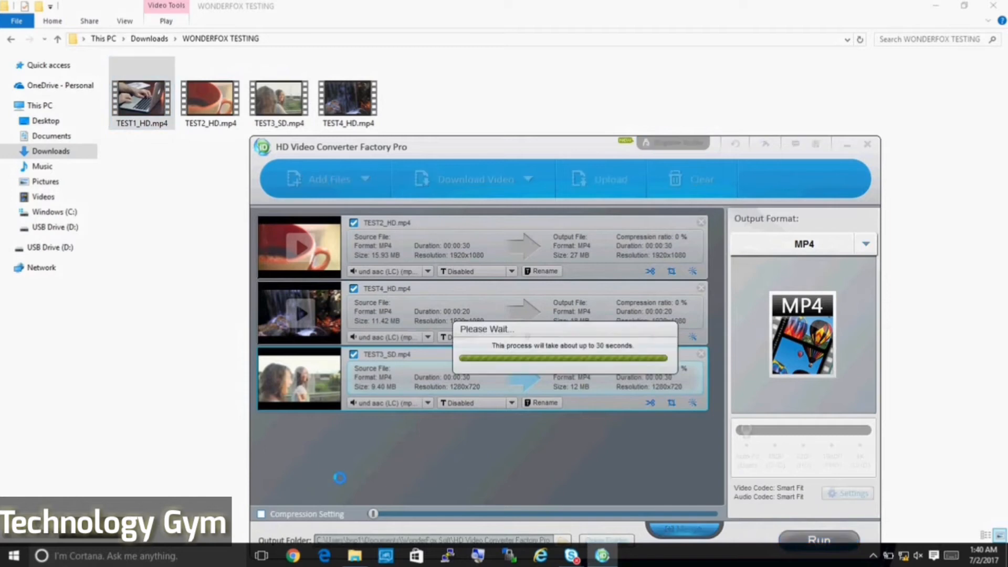
{"action": "left_click_drag", "start_coordinate": [478, 147], "coordinate": [445, 50]}
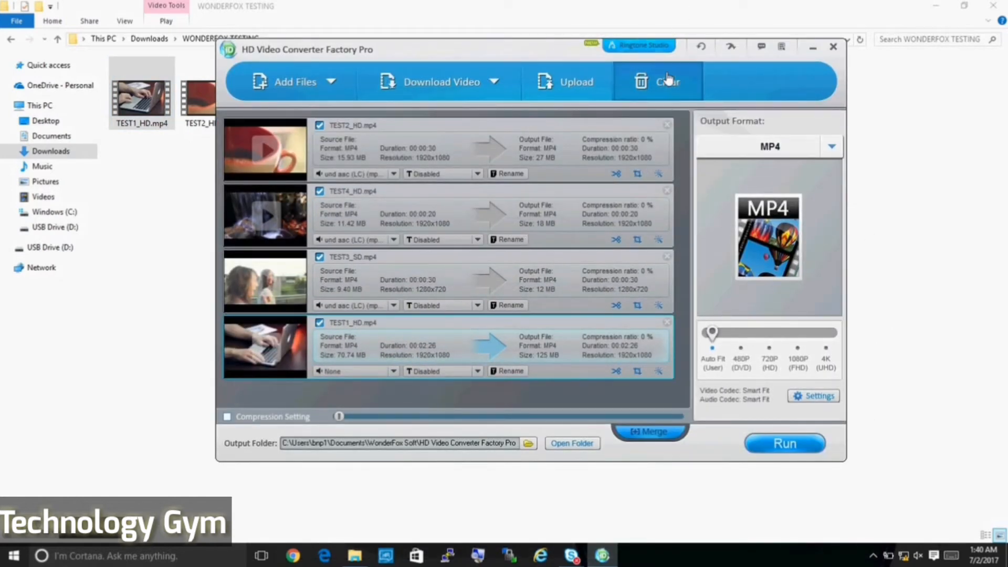
{"action": "left_click", "coordinate": [660, 82]}
Queue only TEST2_HD.mp4 and TEST4_HD.mp4 as MP4 at original 1920x1080 resolution.
{"action": "left_click_drag", "start_coordinate": [334, 52], "coordinate": [327, 148]}
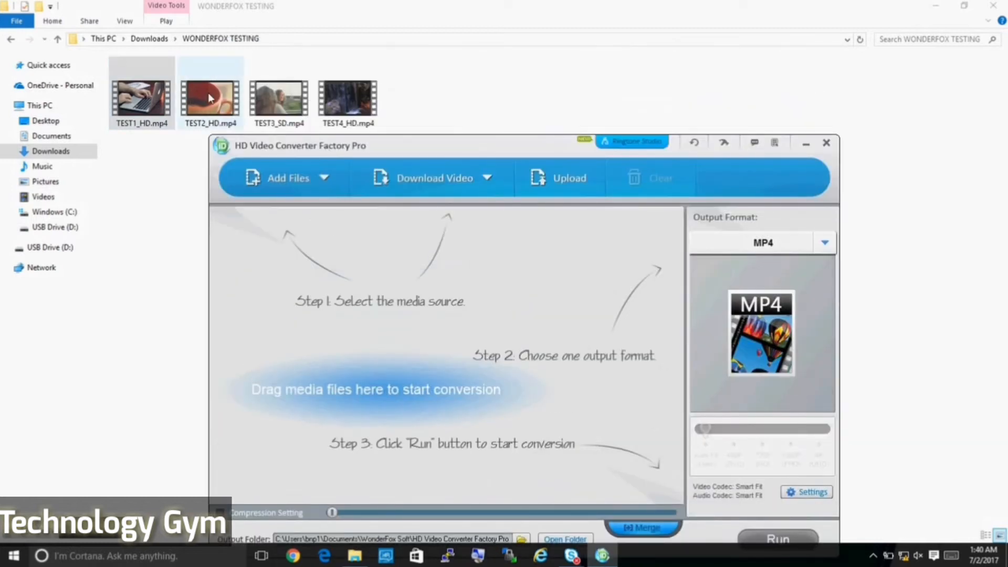
{"action": "left_click_drag", "start_coordinate": [211, 98], "coordinate": [394, 339]}
{"action": "left_click_drag", "start_coordinate": [347, 99], "coordinate": [433, 339]}
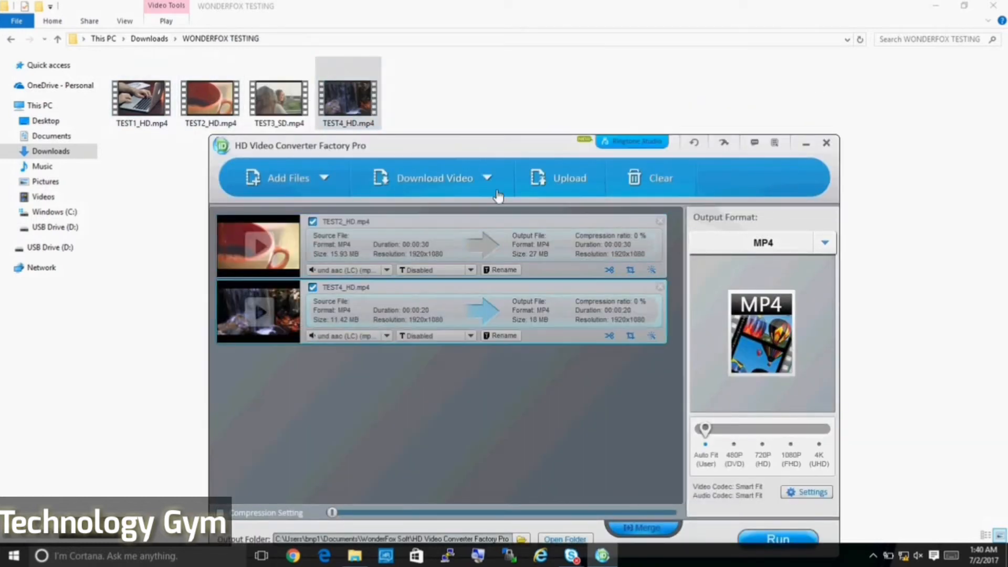
{"action": "left_click_drag", "start_coordinate": [527, 145], "coordinate": [514, 40]}
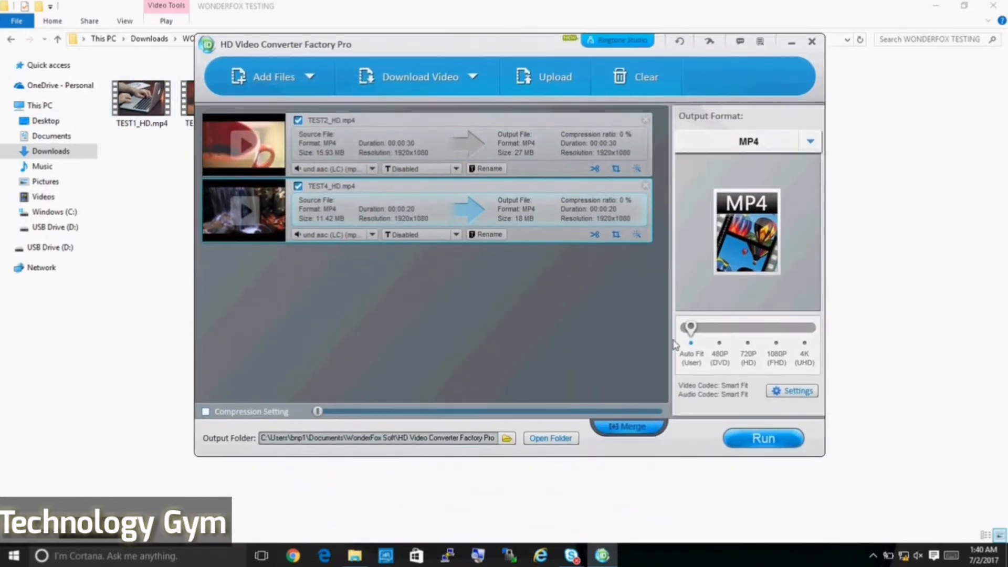
{"action": "mouse_move", "coordinate": [690, 329]}
{"action": "left_mouse_down"}
{"action": "mouse_move", "coordinate": [747, 329]}
{"action": "mouse_move", "coordinate": [691, 329]}
{"action": "left_mouse_up"}
Merge TEST2_HD and TEST4_HD into a single 50-second Pack 1.mp4 entry.
{"action": "left_click", "coordinate": [623, 428]}
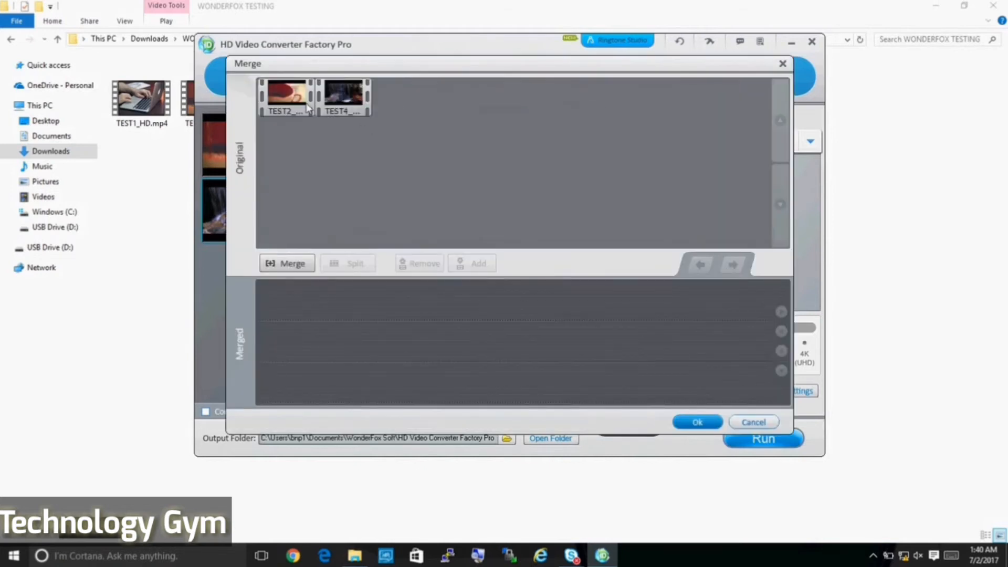
{"action": "left_click", "coordinate": [301, 108]}
{"action": "left_click", "coordinate": [346, 99], "text": "ctrl"}
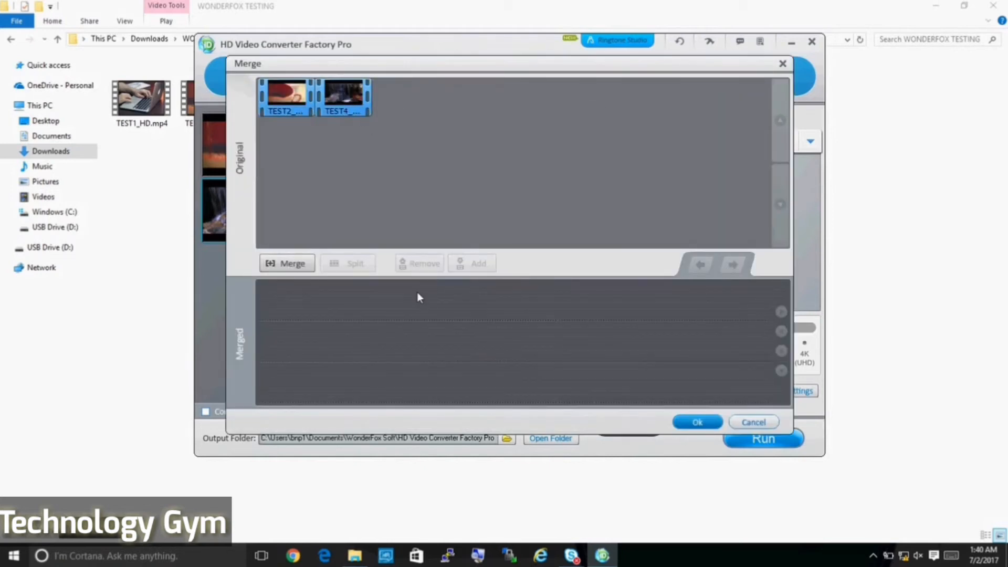
{"action": "left_click", "coordinate": [287, 263]}
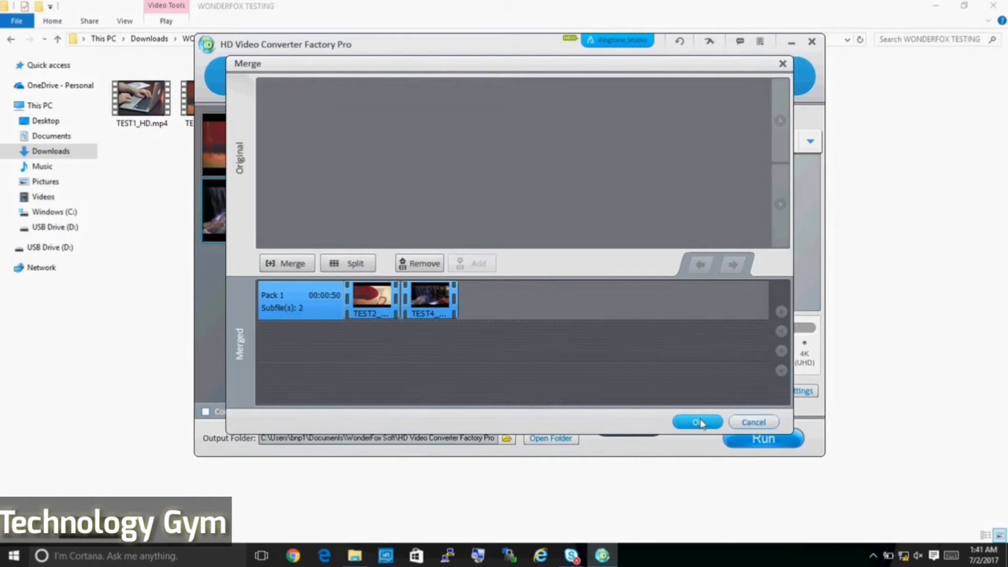
{"action": "left_click", "coordinate": [698, 422]}
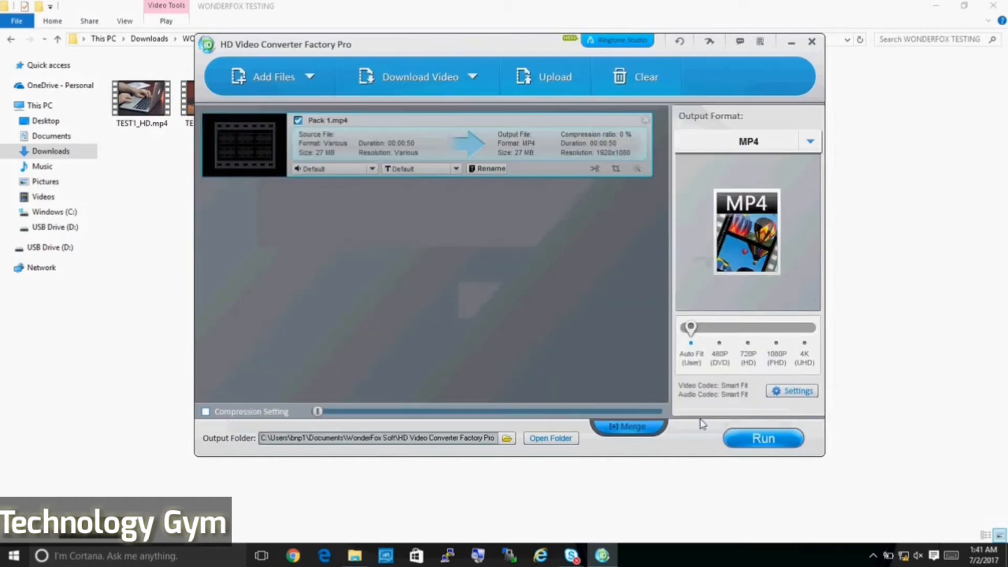
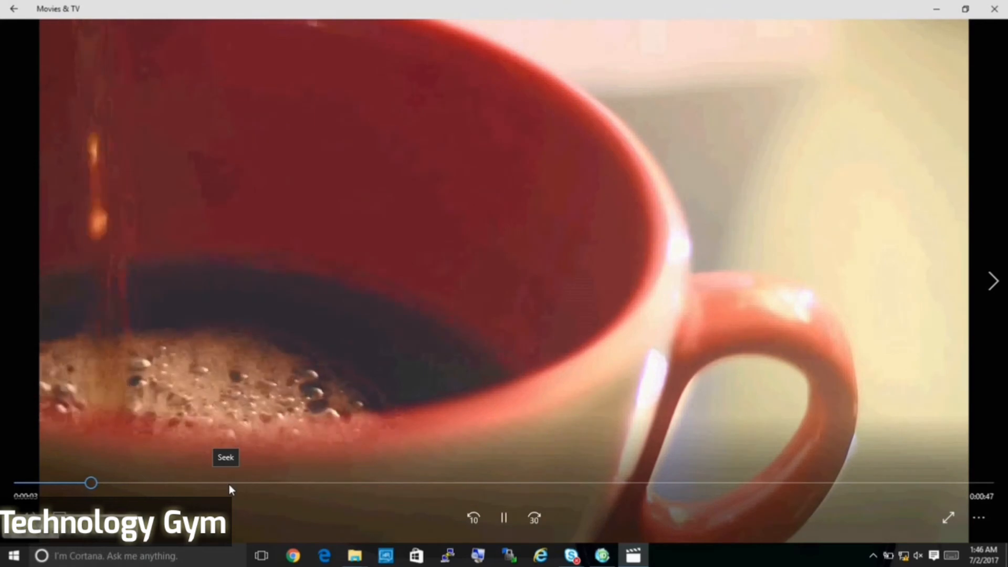
Skip the merged video ahead to the waterfall scene and near its end, then close the player.
{"action": "left_click_drag", "start_coordinate": [267, 483], "coordinate": [835, 478]}
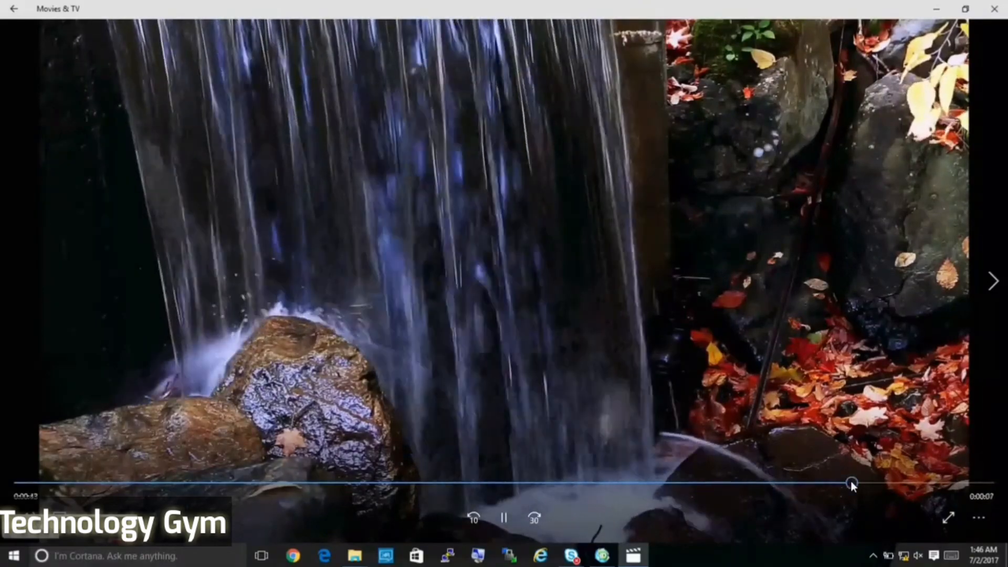
{"action": "left_click_drag", "start_coordinate": [851, 481], "coordinate": [918, 481]}
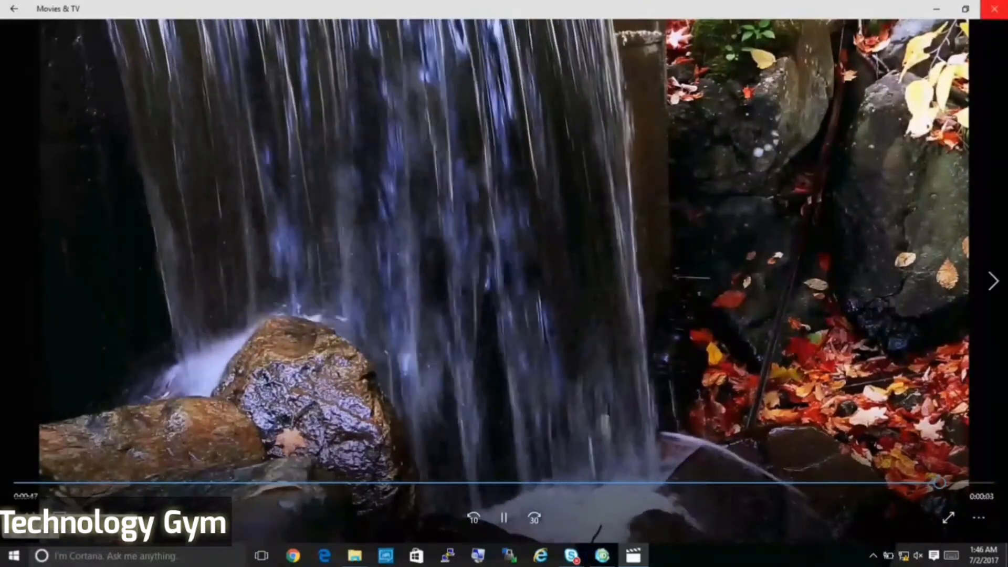
{"action": "left_click", "coordinate": [995, 9]}
Dismiss the merge notice and review the Conversion, Download and HD Setting option pages.
{"action": "left_click", "coordinate": [716, 28]}
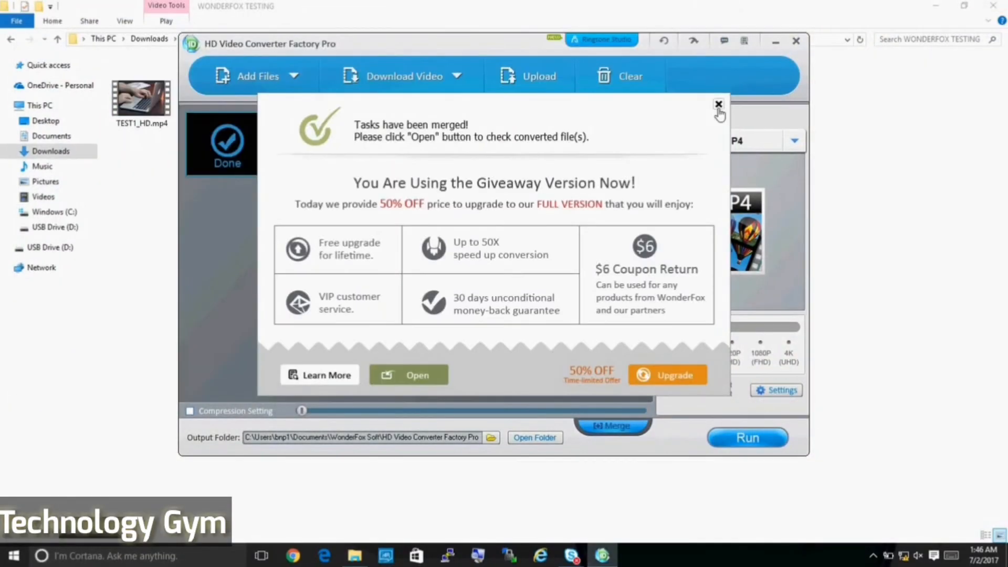
{"action": "left_click", "coordinate": [718, 105]}
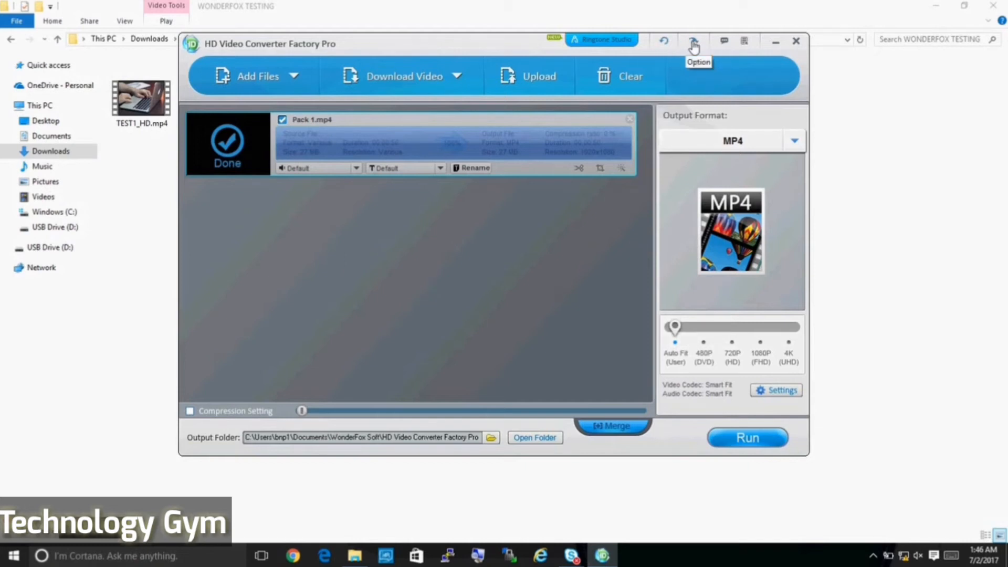
{"action": "left_click", "coordinate": [691, 42]}
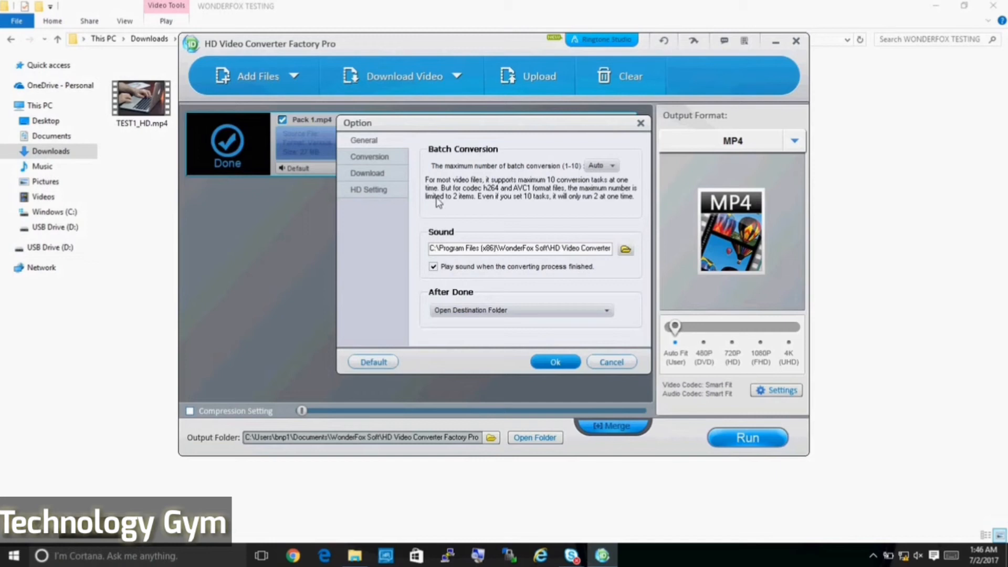
{"action": "left_click", "coordinate": [386, 157]}
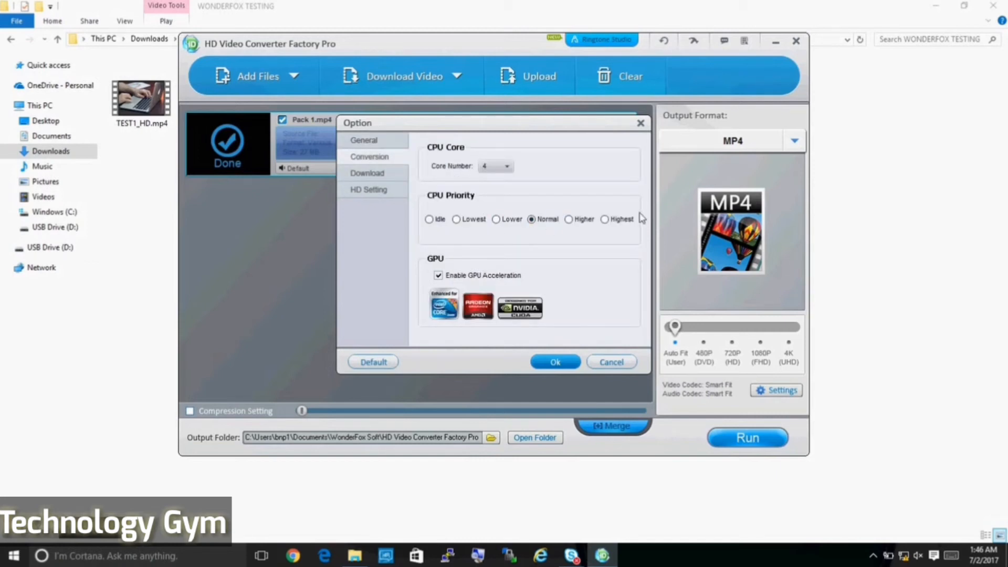
{"action": "left_click", "coordinate": [367, 175]}
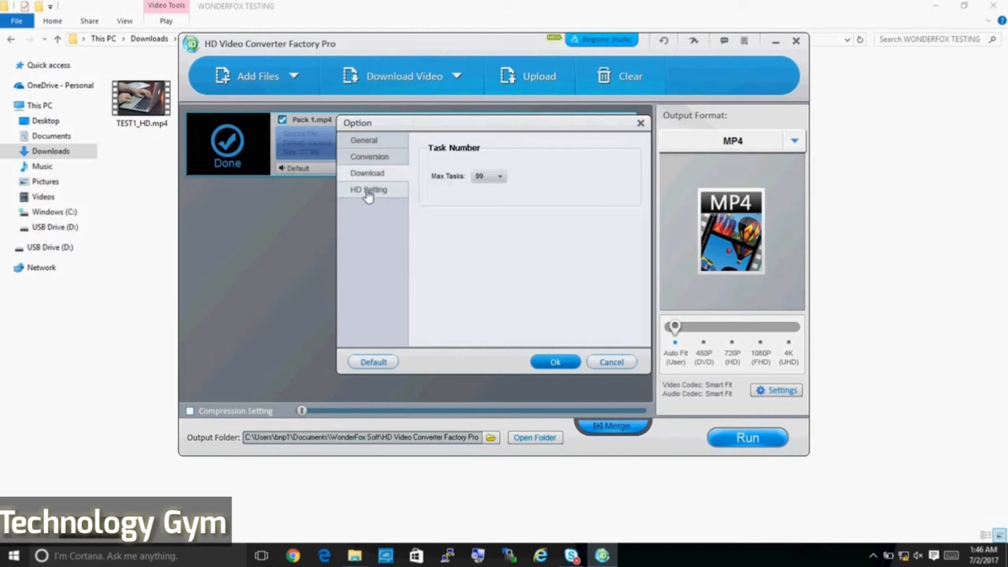
{"action": "left_click", "coordinate": [367, 192]}
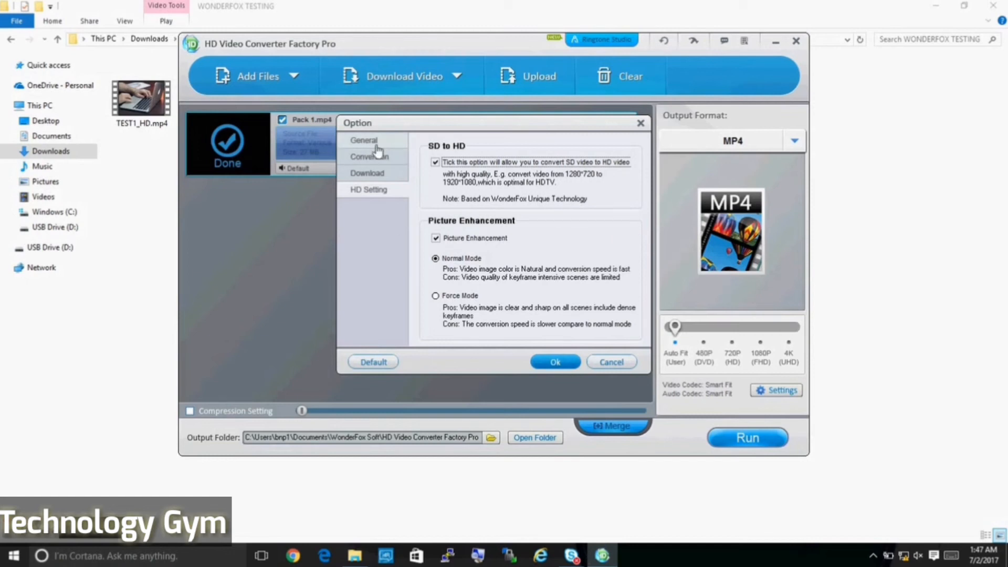
Review the General batch-conversion settings, keep options unchanged, and remove the merged pack from the list.
{"action": "left_click", "coordinate": [368, 173]}
{"action": "left_click", "coordinate": [364, 140]}
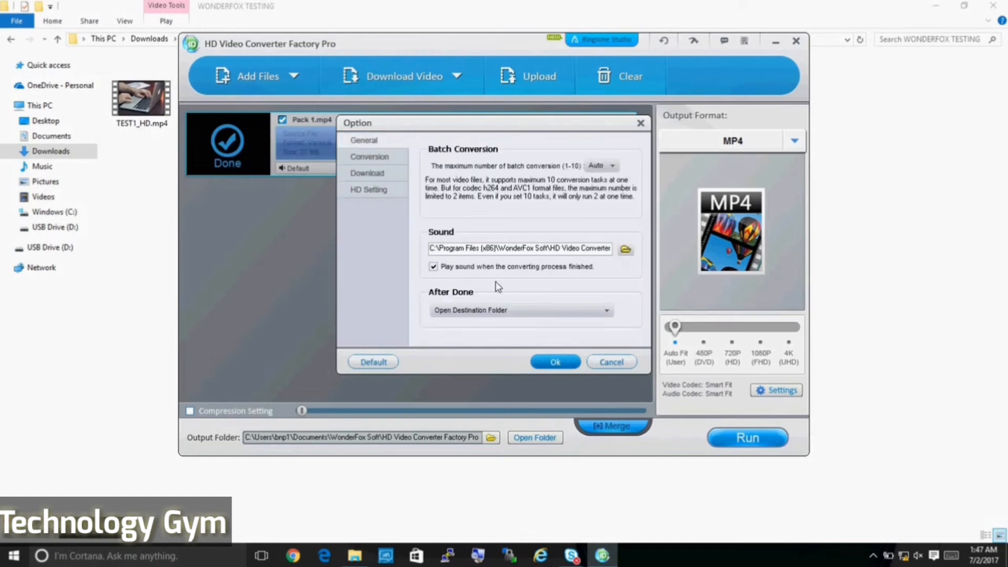
{"action": "left_click", "coordinate": [557, 363]}
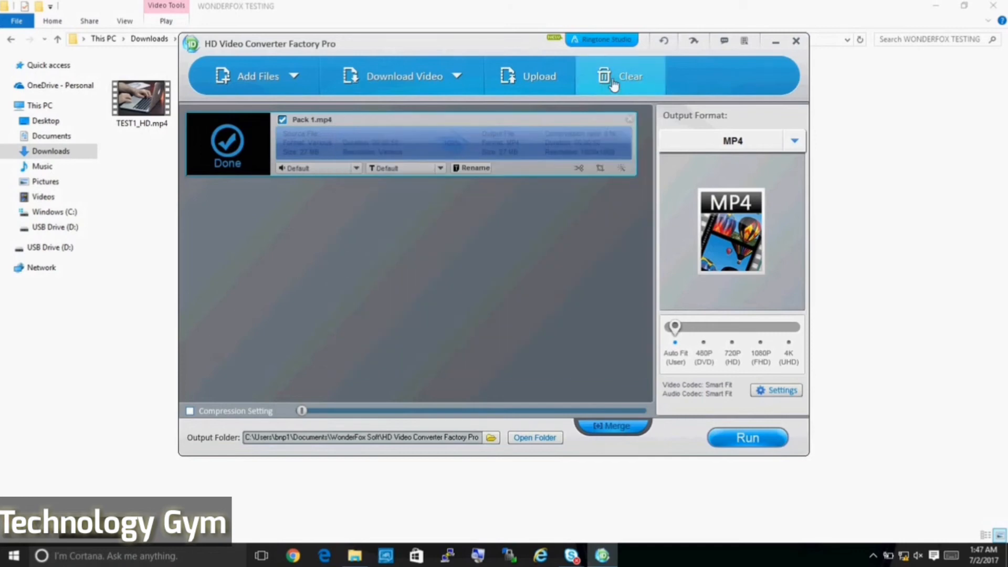
{"action": "left_click", "coordinate": [614, 79]}
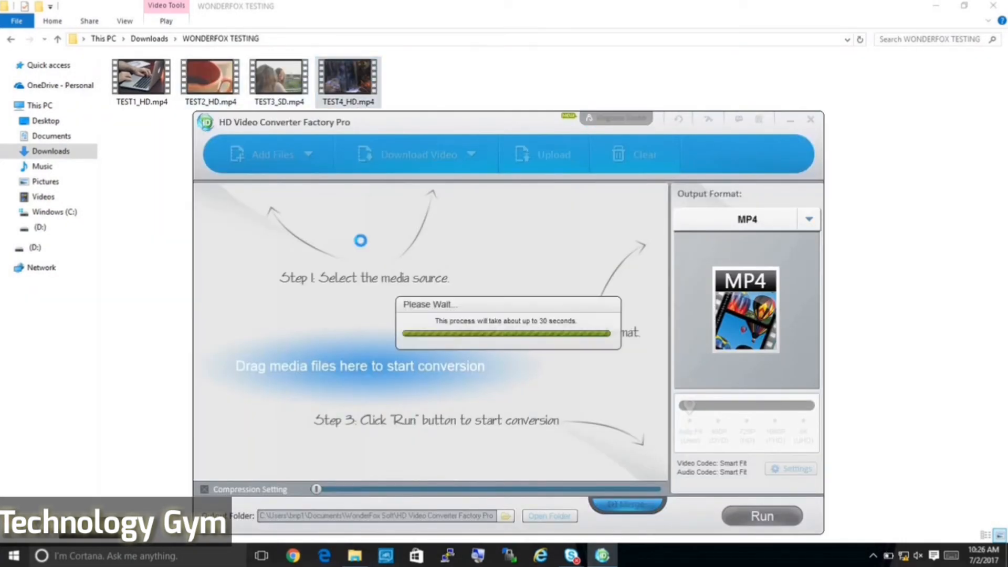
Preview each effect thumbnail (darken, grayscale, sketch, emboss, black-and-white and others) on TEST4_HD.mp4.
{"action": "left_click_drag", "start_coordinate": [476, 121], "coordinate": [474, 77]}
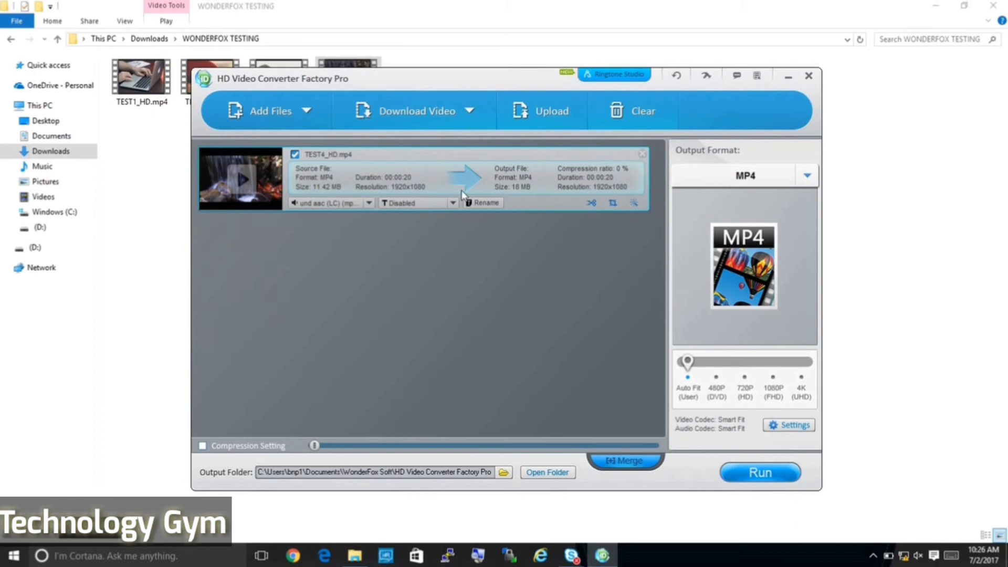
{"action": "left_click", "coordinate": [635, 203]}
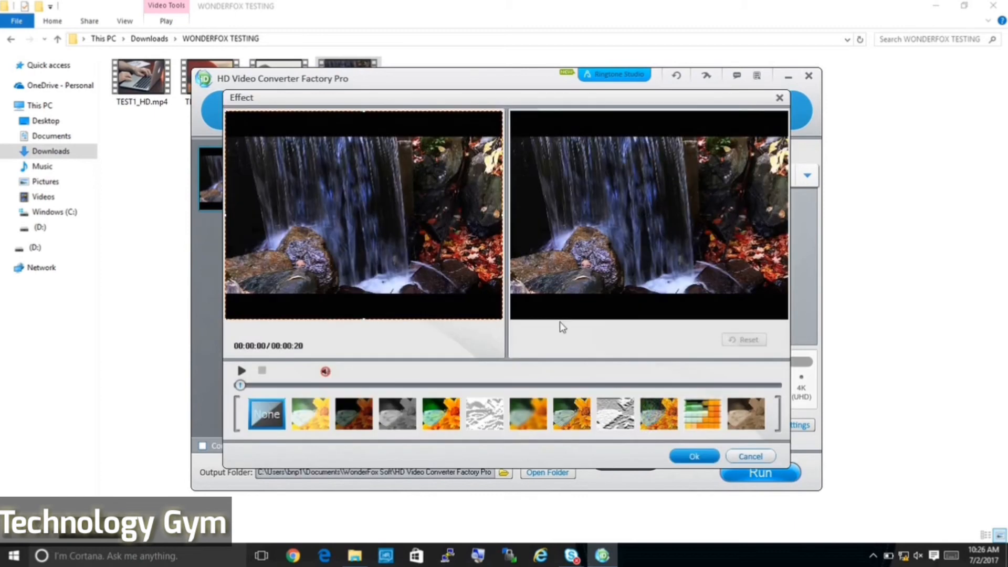
{"action": "left_click", "coordinate": [353, 414]}
{"action": "left_click", "coordinate": [396, 413]}
{"action": "left_click", "coordinate": [440, 414]}
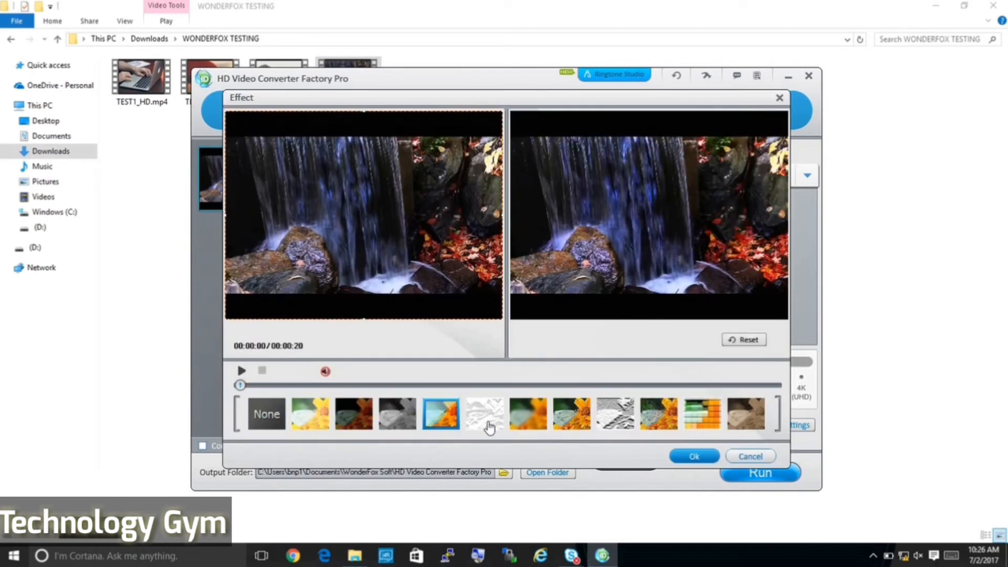
{"action": "left_click", "coordinate": [484, 413]}
{"action": "left_click", "coordinate": [527, 413]}
{"action": "left_click", "coordinate": [572, 414]}
{"action": "left_click", "coordinate": [615, 414]}
{"action": "left_click", "coordinate": [660, 414]}
{"action": "left_click", "coordinate": [703, 414]}
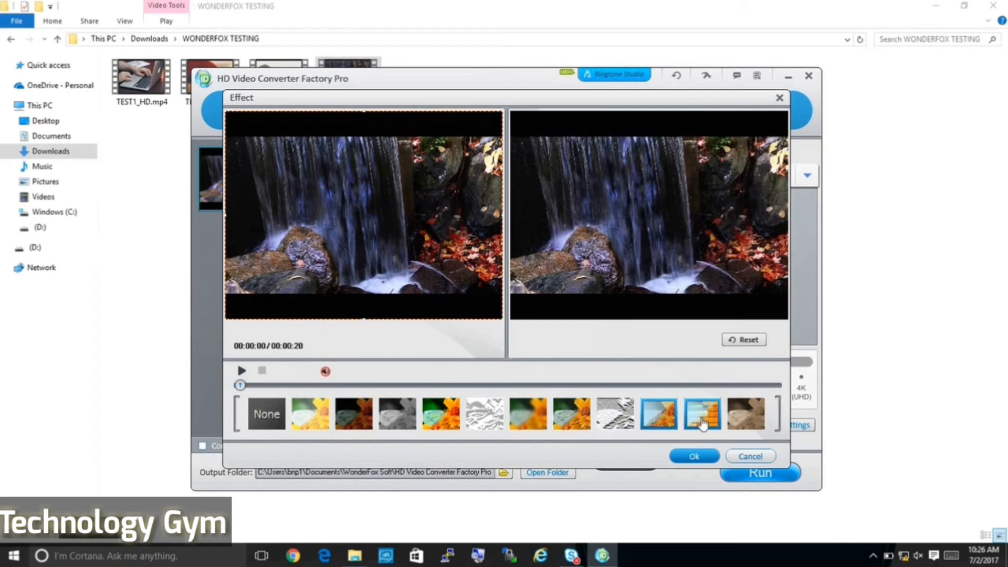
{"action": "left_click", "coordinate": [746, 413]}
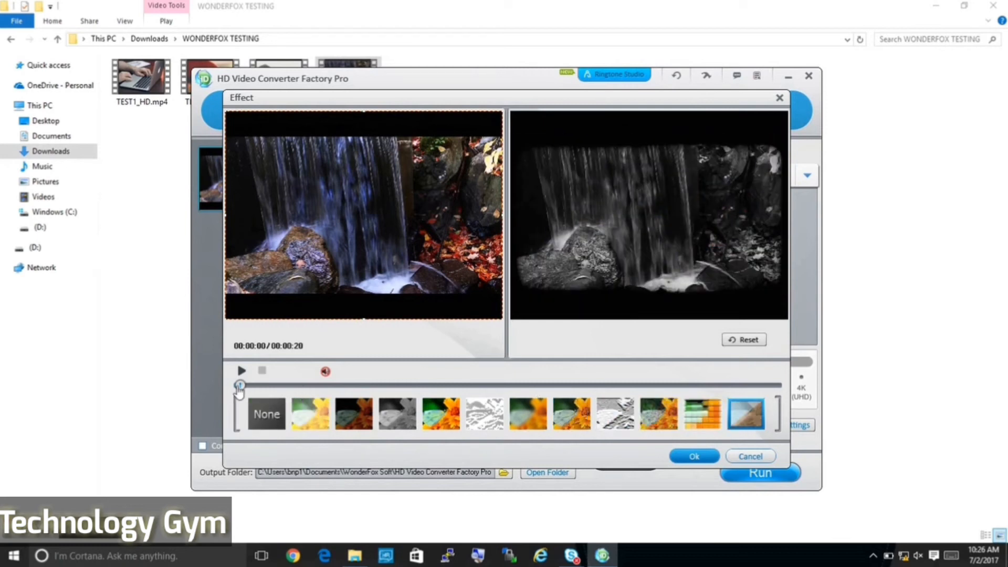
Leave the effects editor and discard the changes without saving.
{"action": "left_click", "coordinate": [751, 456]}
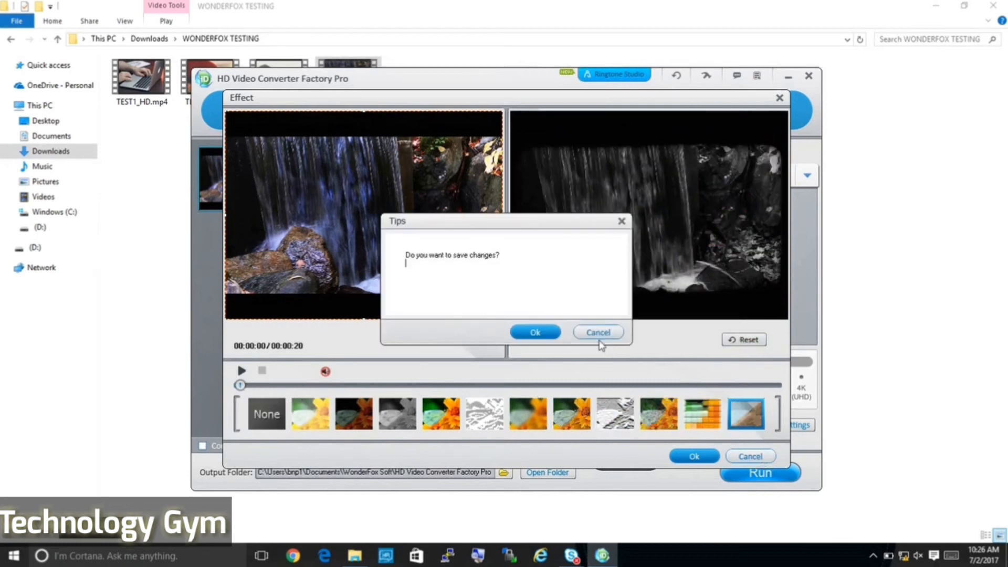
{"action": "left_click", "coordinate": [600, 334]}
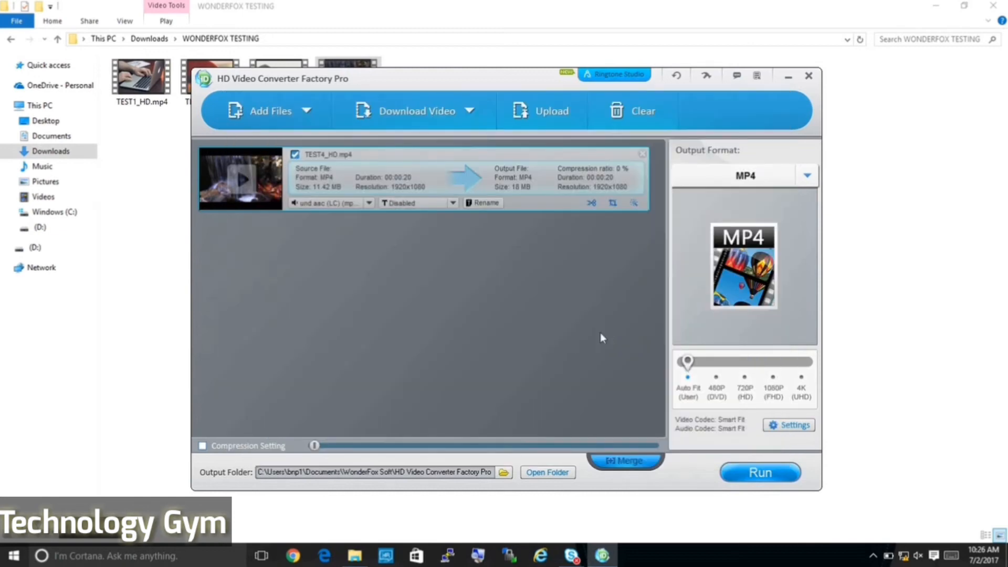
Look over the crop editor for TEST4_HD.mp4 and close it without cropping.
{"action": "left_click", "coordinate": [614, 203]}
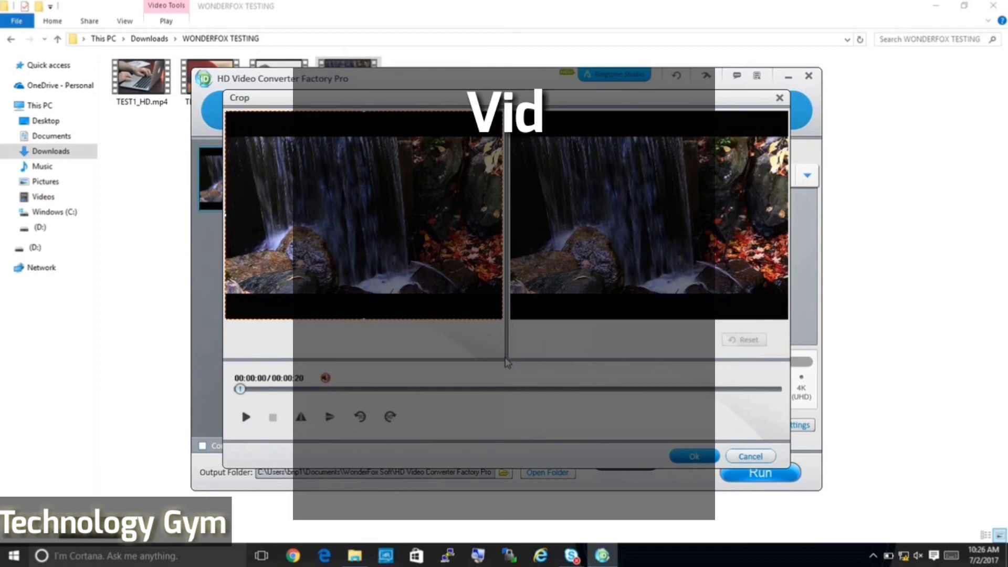
{"action": "left_click_drag", "start_coordinate": [240, 388], "coordinate": [331, 389]}
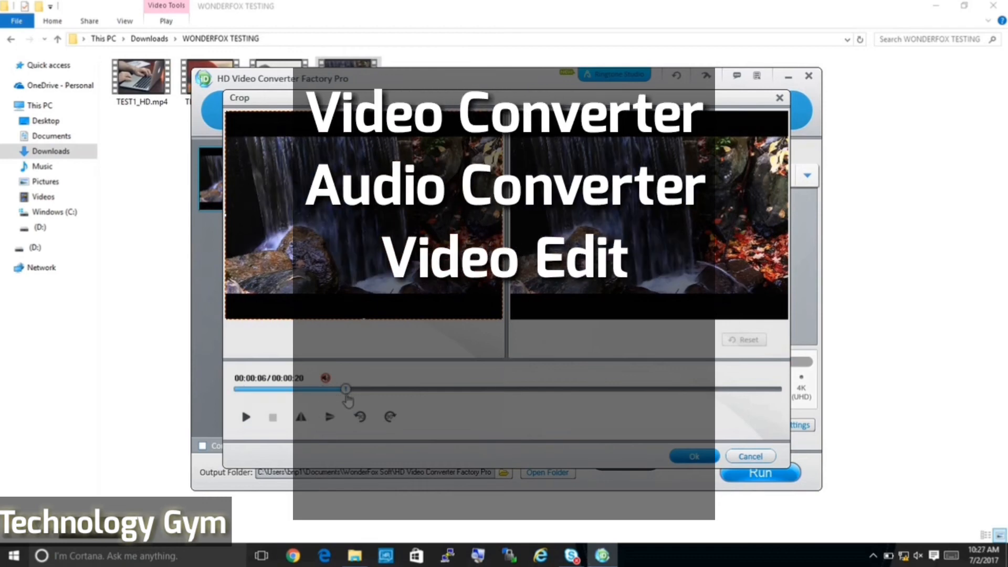
{"action": "left_click", "coordinate": [750, 457]}
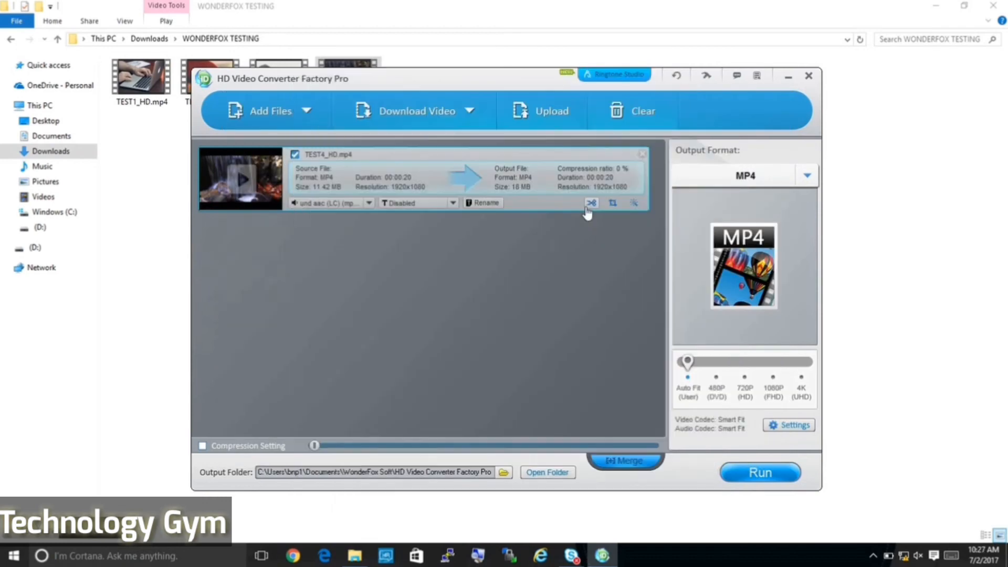
Trim TEST4_HD.mp4 to run from 00:00:03.903 to 00:00:08.614 and save the change.
{"action": "left_click", "coordinate": [591, 203]}
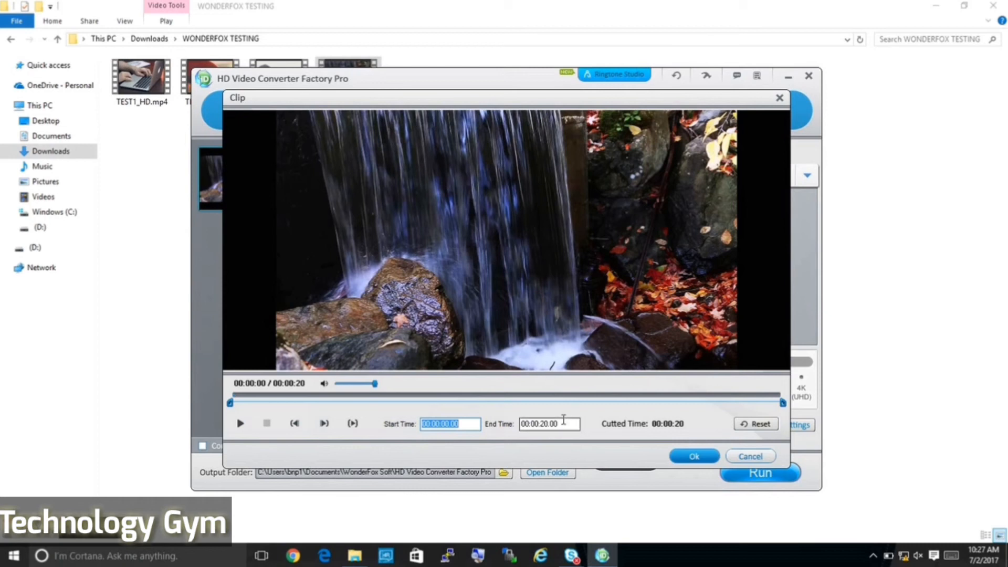
{"action": "left_click", "coordinate": [562, 424]}
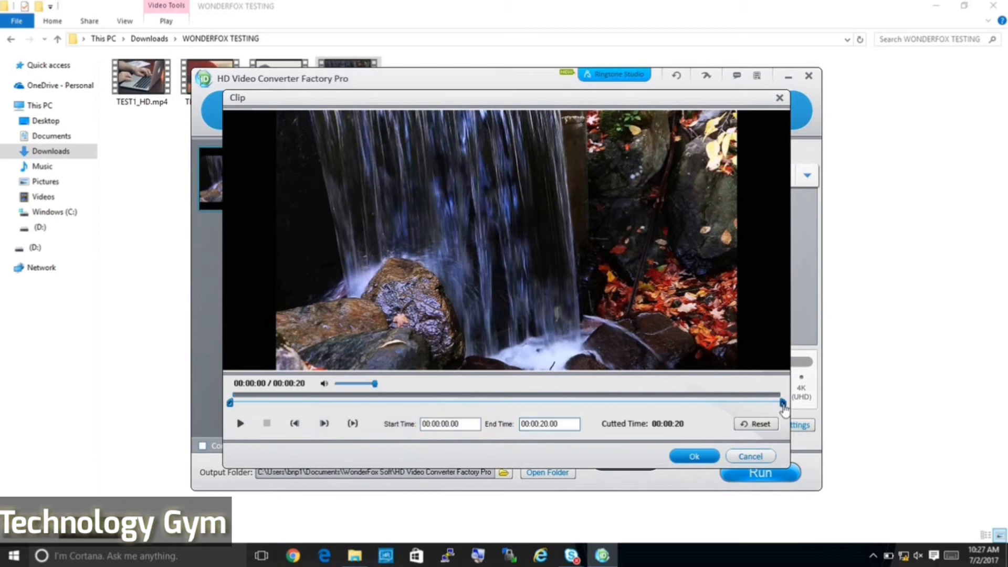
{"action": "left_click_drag", "start_coordinate": [782, 403], "coordinate": [398, 402]}
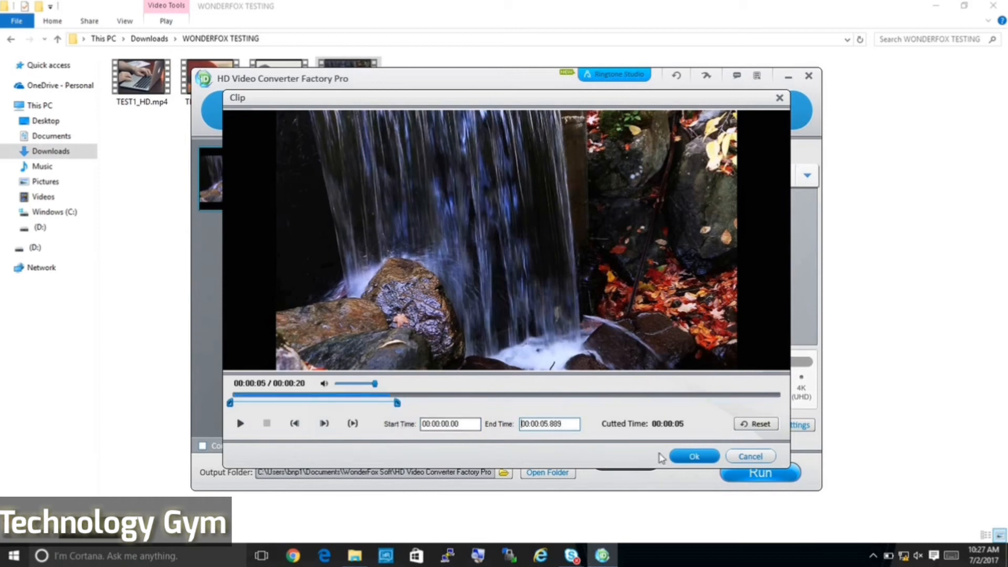
{"action": "left_click_drag", "start_coordinate": [228, 403], "coordinate": [336, 402]}
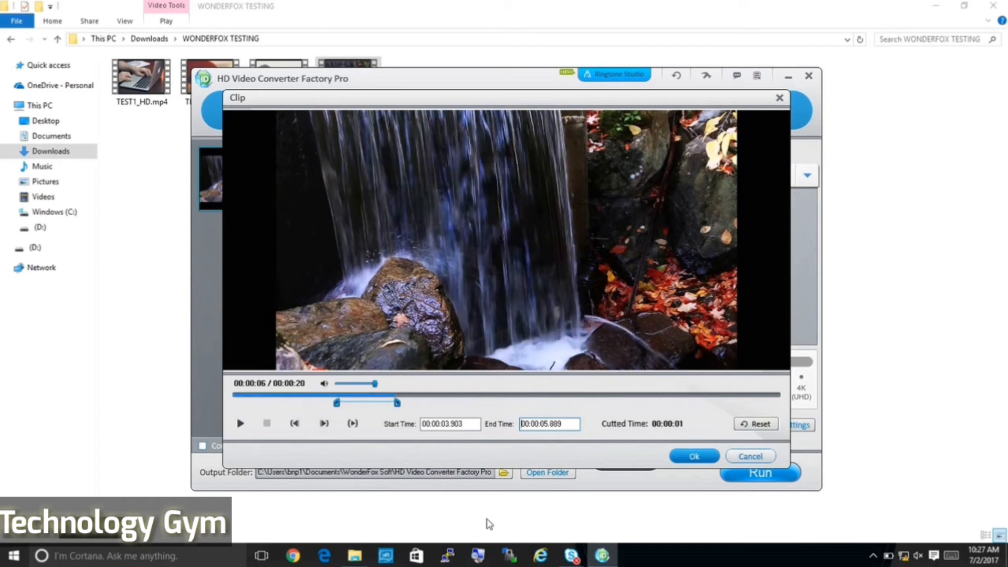
{"action": "left_click_drag", "start_coordinate": [397, 403], "coordinate": [472, 403]}
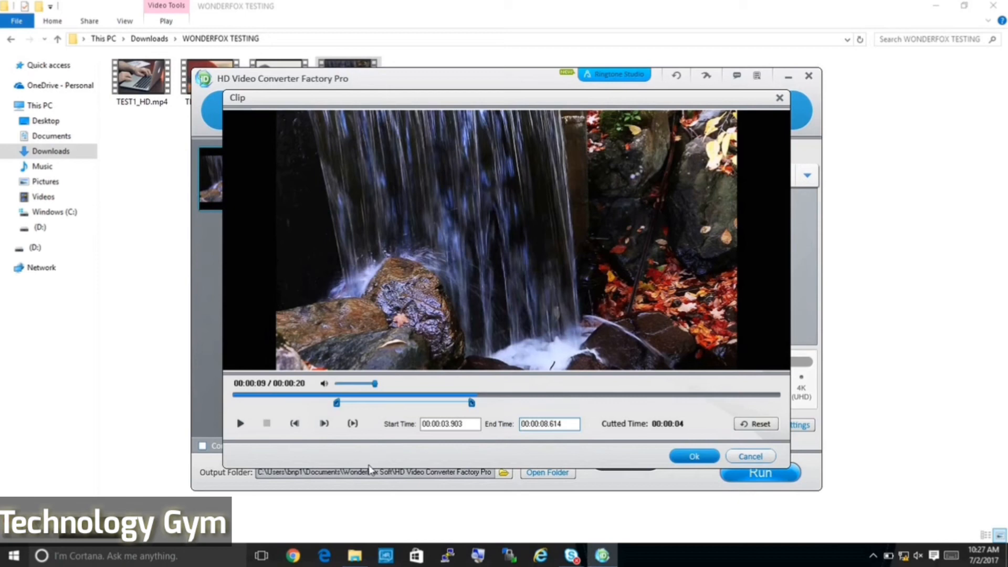
{"action": "left_click", "coordinate": [694, 457]}
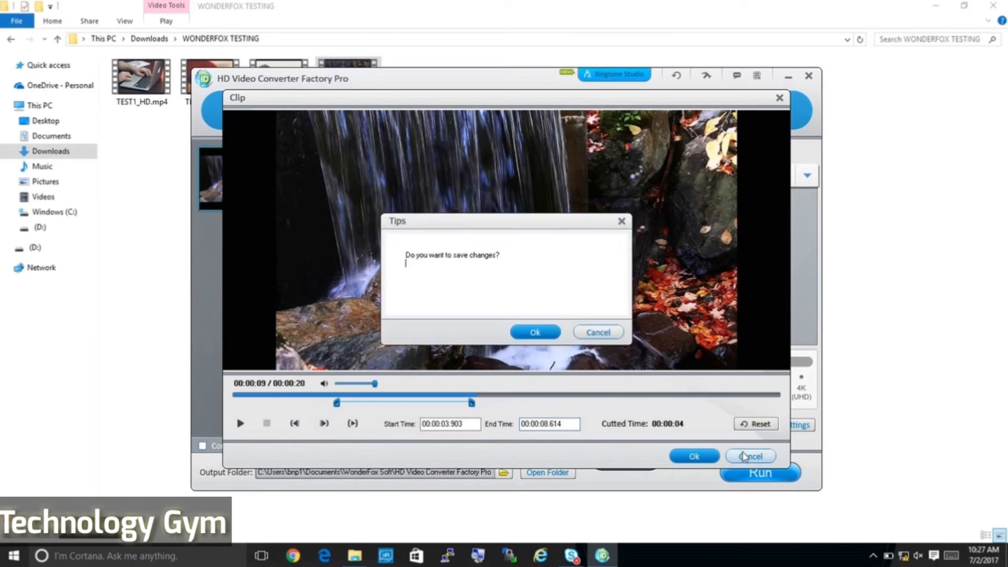
{"action": "left_click", "coordinate": [536, 331]}
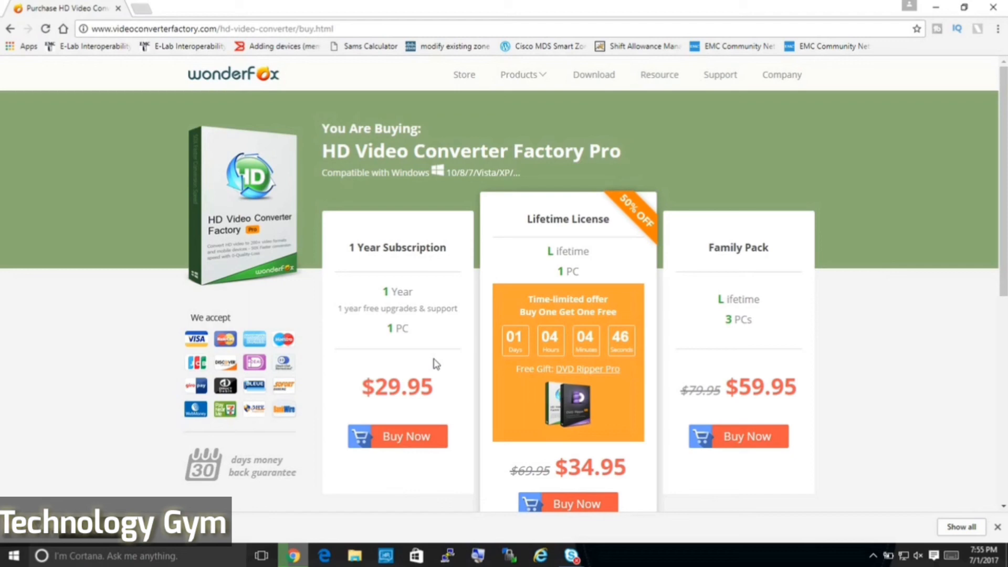
{"action": "scroll", "coordinate": [433, 364], "scroll_direction": "down", "scroll_amount": 2}
{"action": "scroll", "coordinate": [630, 315], "scroll_direction": "up", "scroll_amount": 1}
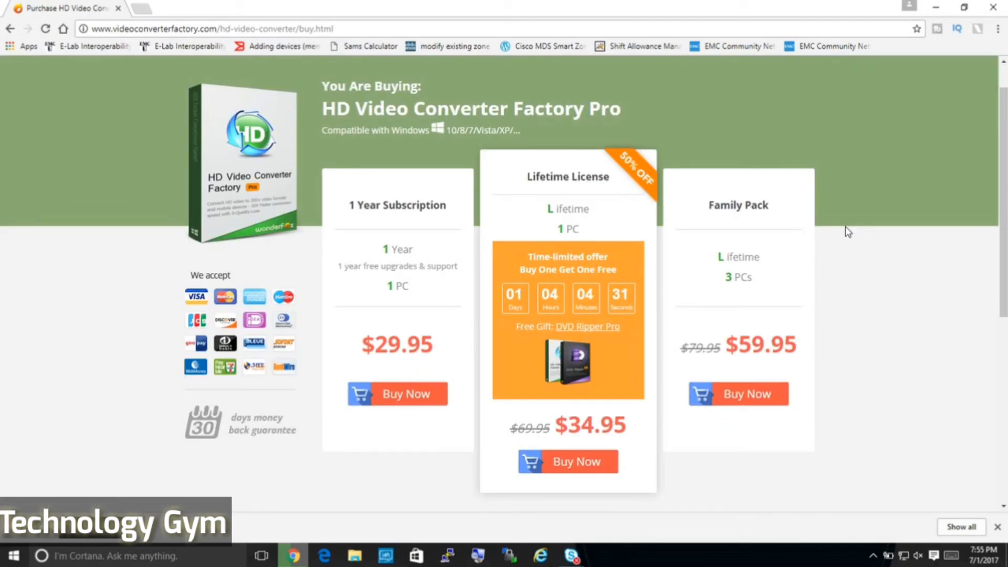
{"action": "scroll", "coordinate": [847, 231], "scroll_direction": "down", "scroll_amount": 5}
{"action": "scroll", "coordinate": [848, 231], "scroll_direction": "down", "scroll_amount": 1}
{"action": "scroll", "coordinate": [848, 232], "scroll_direction": "up", "scroll_amount": 3}
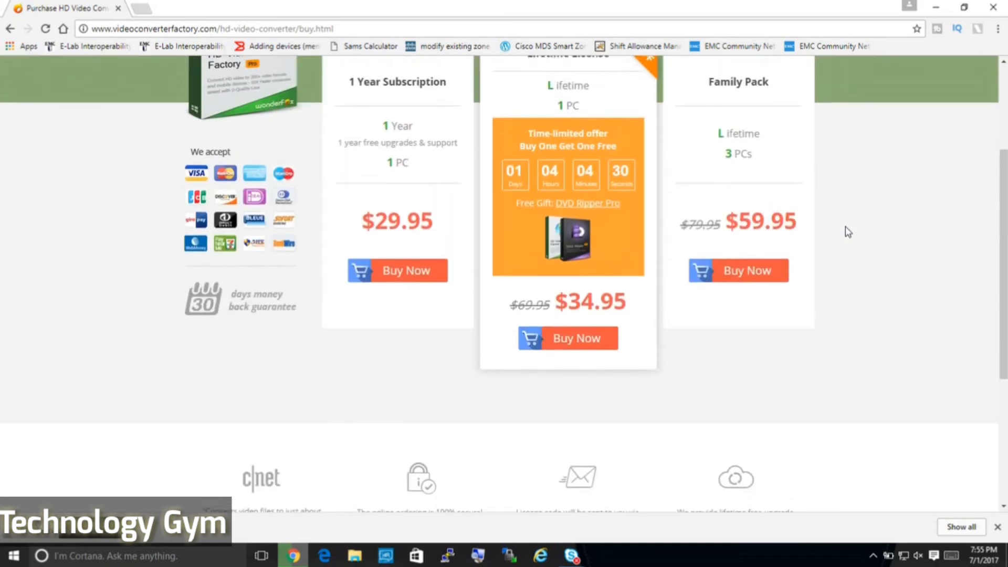
{"action": "scroll", "coordinate": [847, 232], "scroll_direction": "down", "scroll_amount": 3}
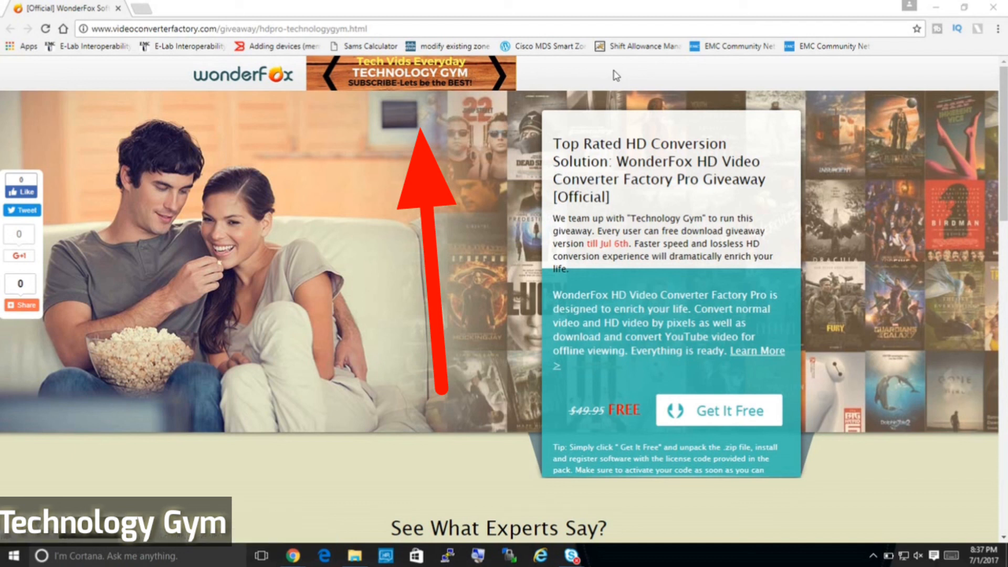
Start the free giveaway download via Get It Free on the WonderFox page.
{"action": "left_click", "coordinate": [694, 412]}
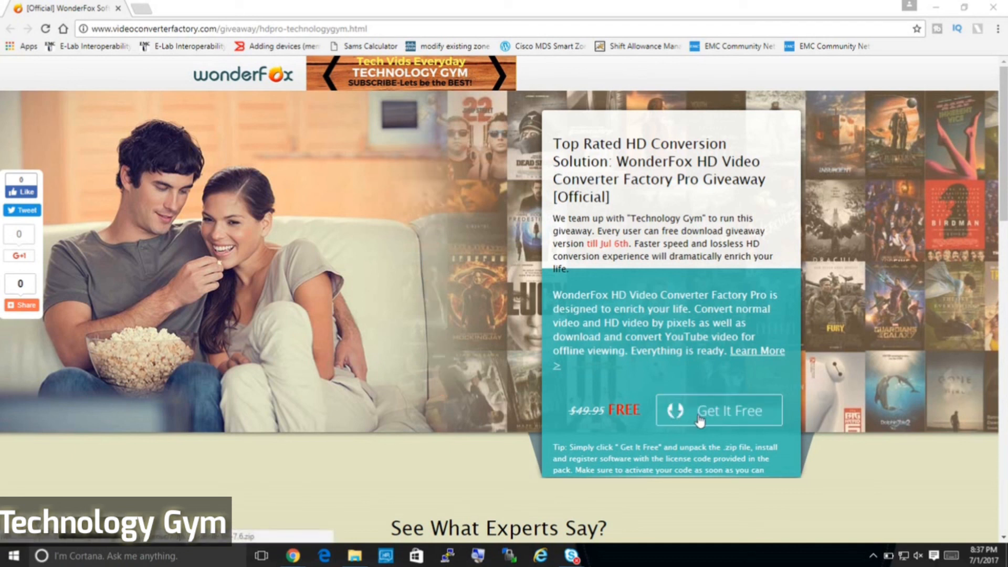
{"action": "scroll", "coordinate": [488, 395], "scroll_direction": "down", "scroll_amount": 1}
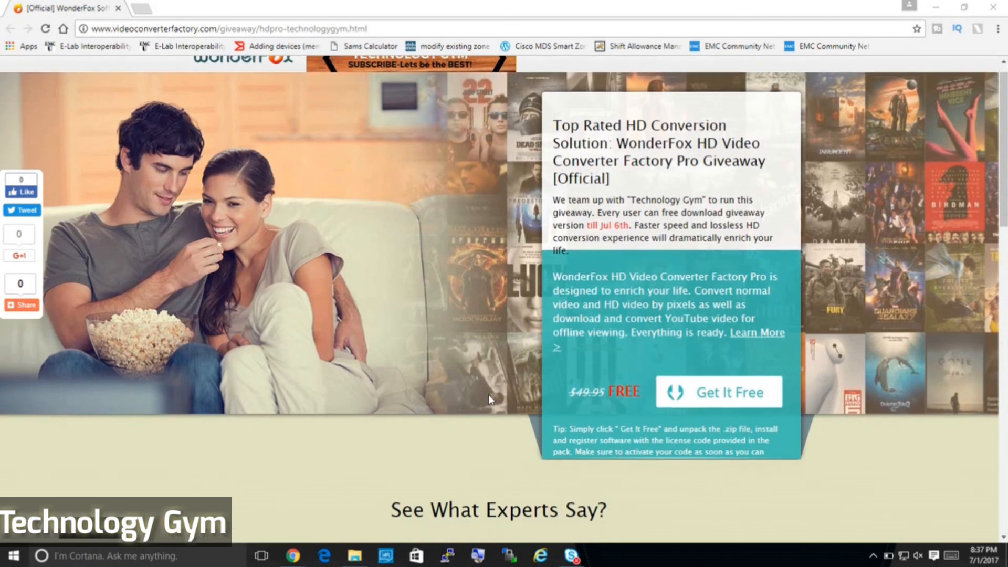
{"action": "scroll", "coordinate": [489, 394], "scroll_direction": "down", "scroll_amount": 4}
{"action": "scroll", "coordinate": [488, 394], "scroll_direction": "down", "scroll_amount": 3}
{"action": "scroll", "coordinate": [489, 394], "scroll_direction": "down", "scroll_amount": 1}
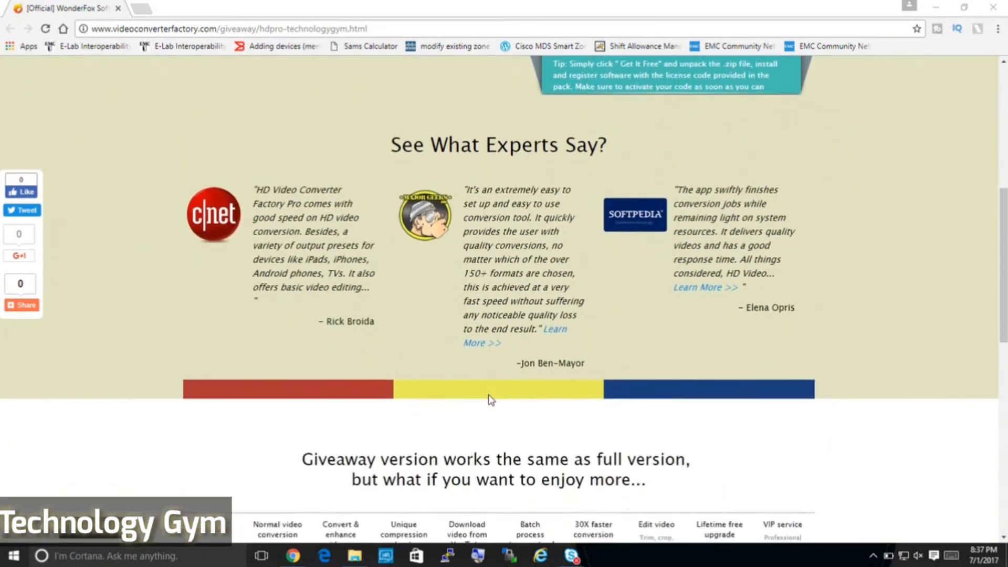
{"action": "scroll", "coordinate": [488, 394], "scroll_direction": "down", "scroll_amount": 4}
{"action": "scroll", "coordinate": [490, 400], "scroll_direction": "down", "scroll_amount": 2}
{"action": "scroll", "coordinate": [491, 400], "scroll_direction": "up", "scroll_amount": 5}
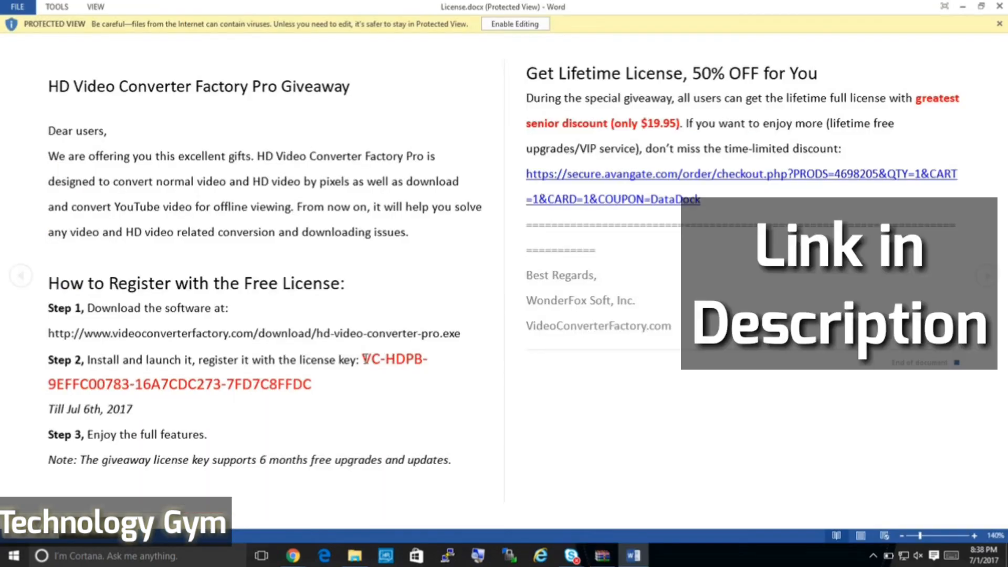
Highlight the giveaway license key and its 'Till Jul 6th, 2017' expiry line in License.docx.
{"action": "left_click_drag", "start_coordinate": [362, 359], "coordinate": [315, 383]}
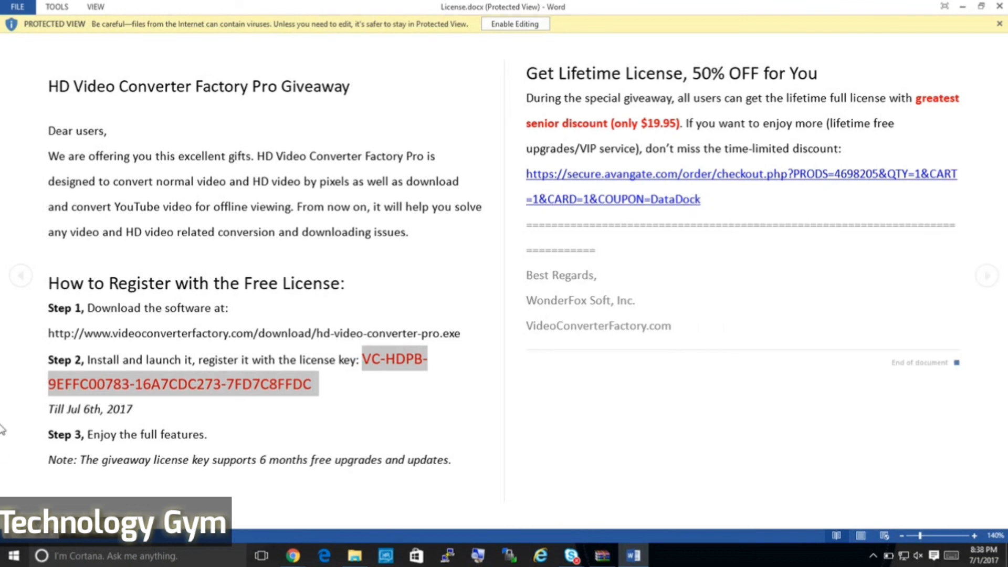
{"action": "left_click_drag", "start_coordinate": [48, 410], "coordinate": [172, 405]}
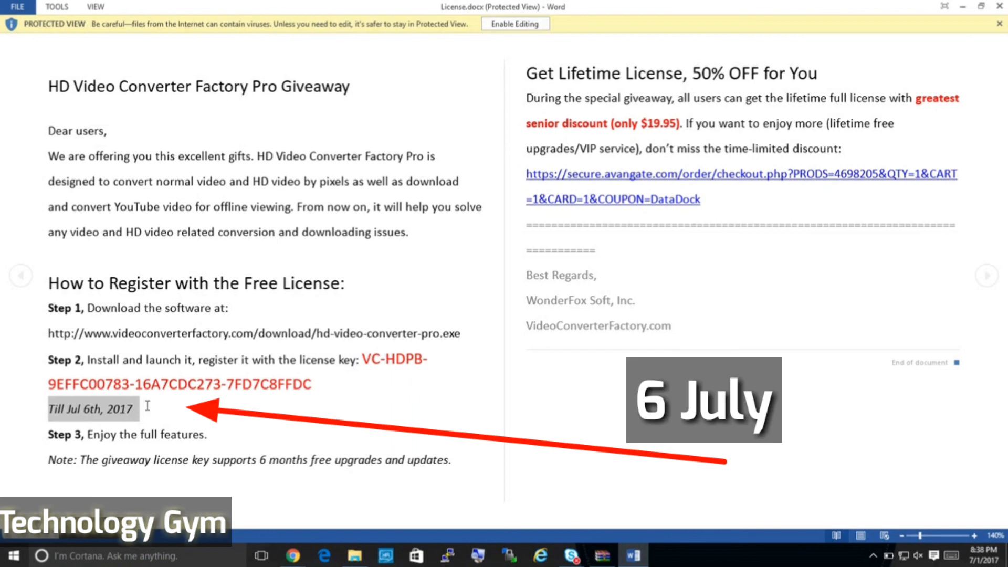
{"action": "left_click", "coordinate": [147, 405]}
{"action": "left_click_drag", "start_coordinate": [363, 358], "coordinate": [367, 383]}
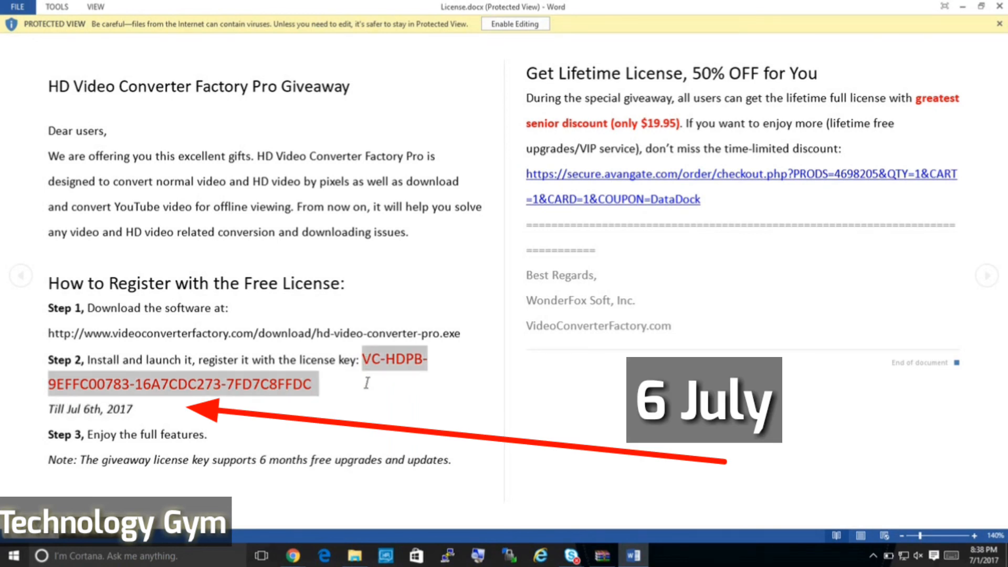